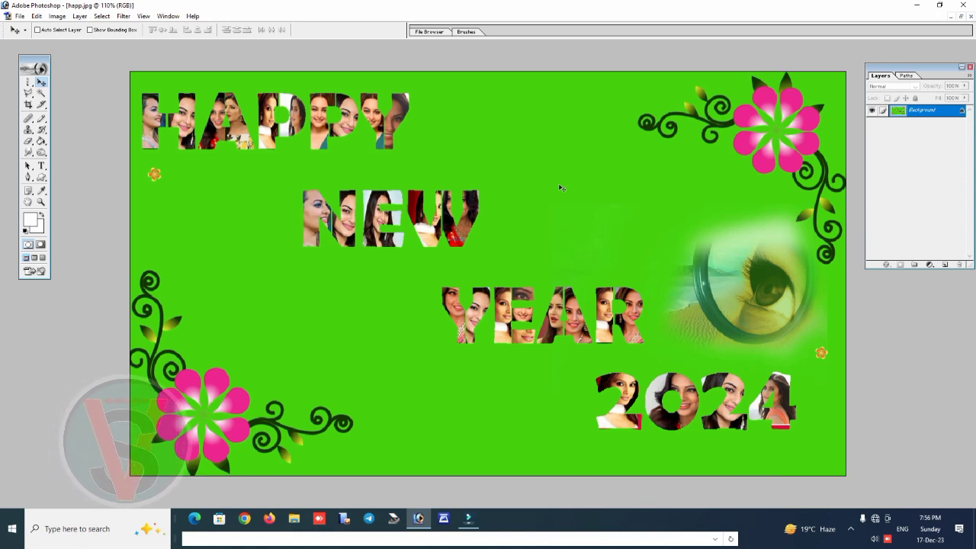
Minimise the open greeting image and create a white RGB document using the 1920 x 1080 HDTV 1080i preset
{"action": "left_click", "coordinate": [951, 16]}
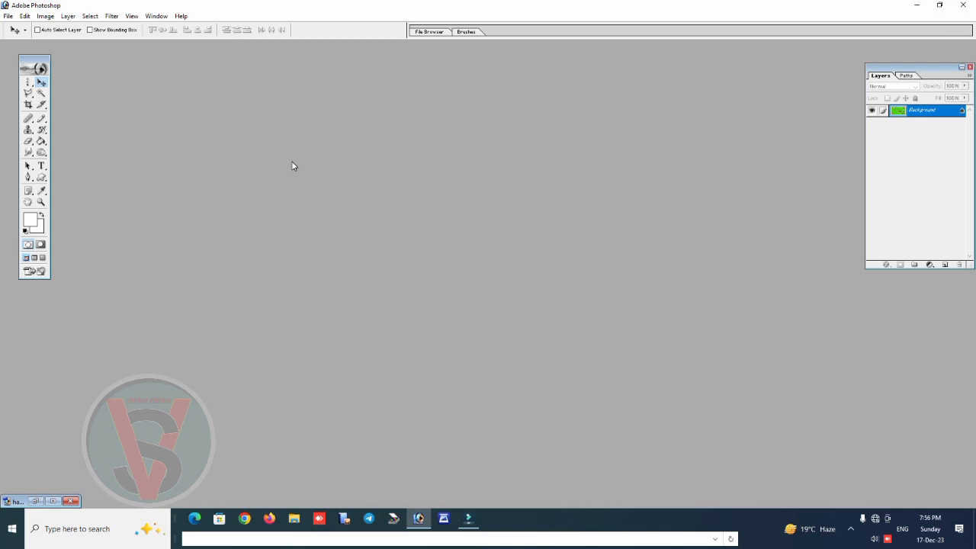
{"action": "key", "text": "ctrl+n"}
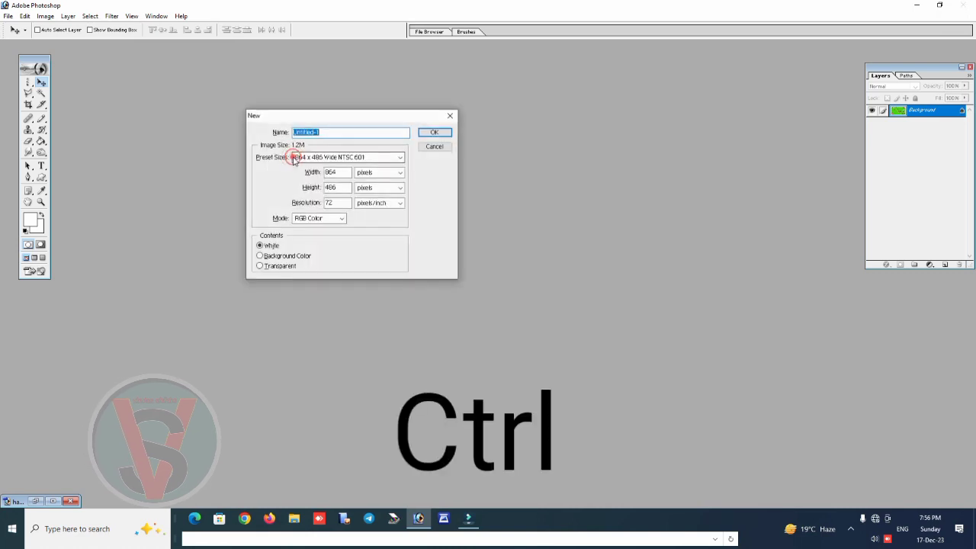
{"action": "left_click", "coordinate": [345, 157]}
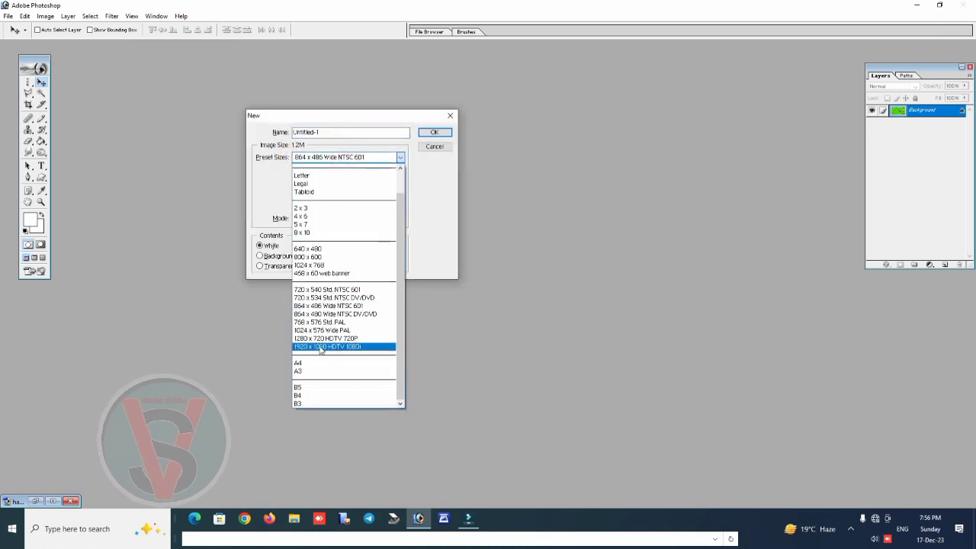
{"action": "left_click", "coordinate": [321, 347]}
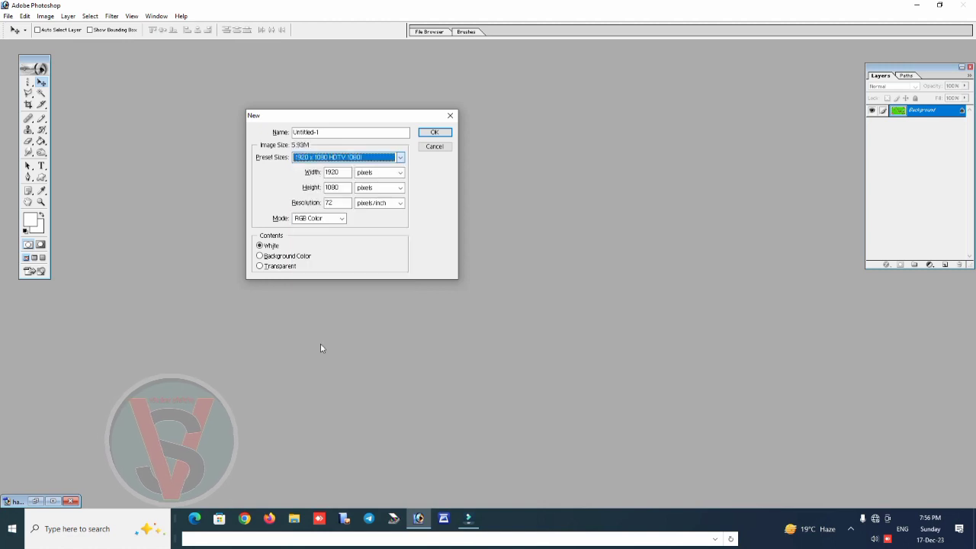
{"action": "left_click", "coordinate": [437, 135]}
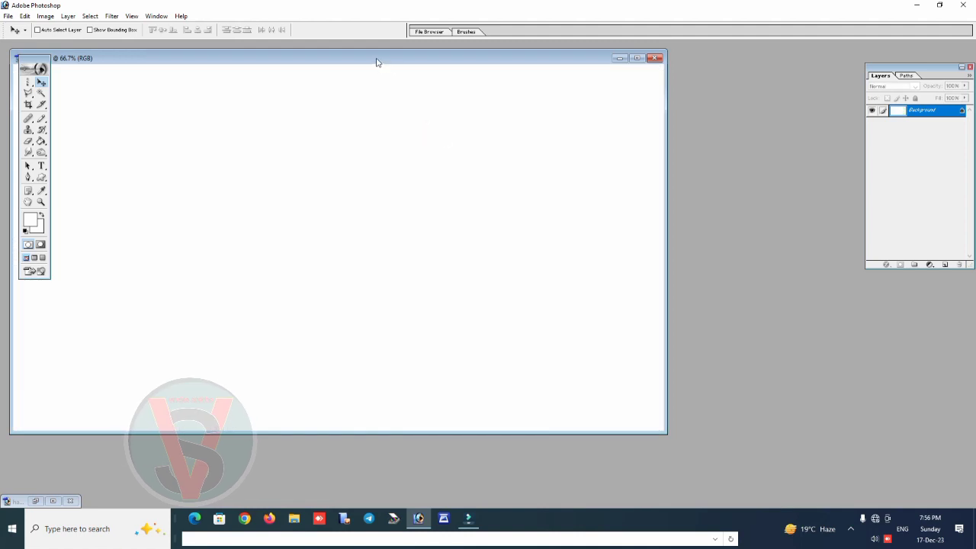
{"action": "left_click_drag", "start_coordinate": [376, 59], "coordinate": [491, 65]}
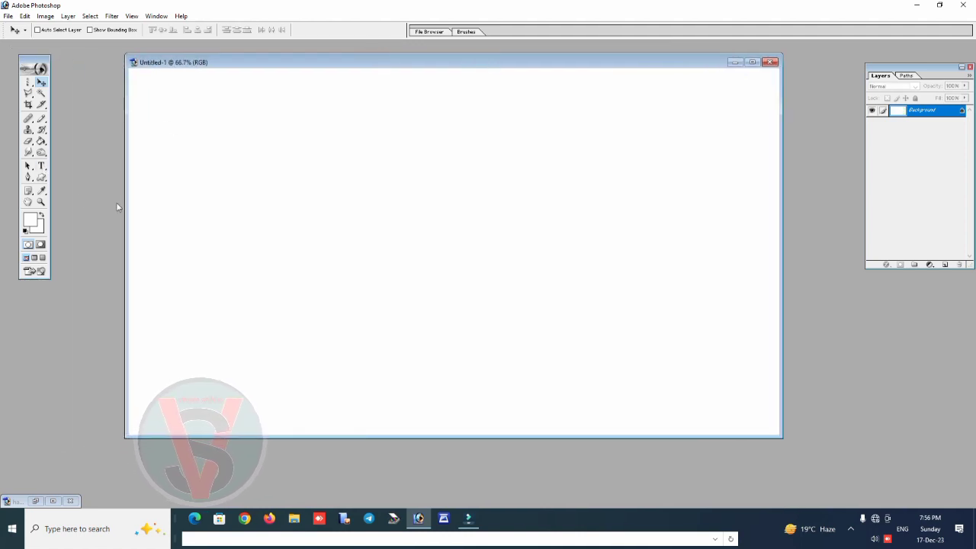
Add a wide text box across the upper half of the canvas reading "happy" and colour the text black (000000)
{"action": "left_click", "coordinate": [42, 165]}
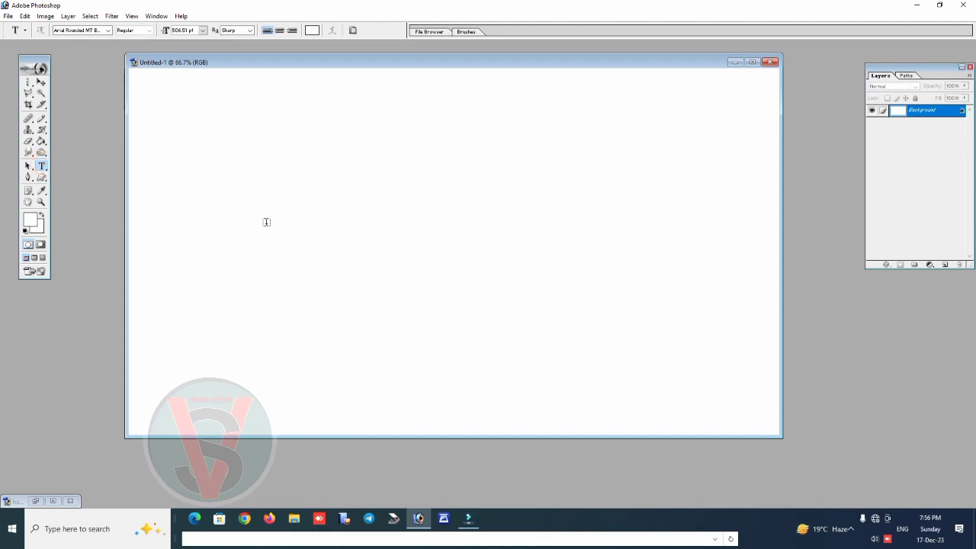
{"action": "left_click_drag", "start_coordinate": [164, 154], "coordinate": [743, 249]}
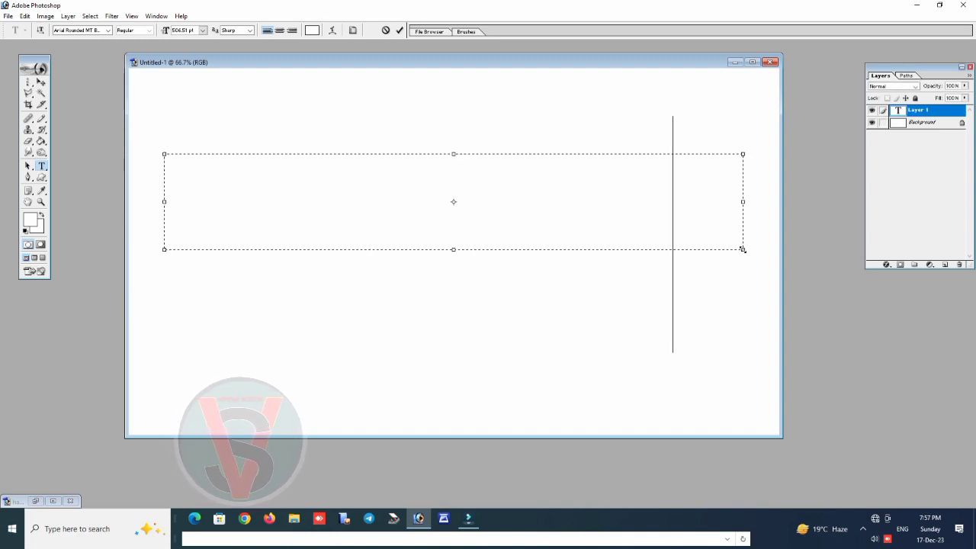
{"action": "left_click_drag", "start_coordinate": [714, 195], "coordinate": [146, 199]}
{"action": "left_click", "coordinate": [312, 31]}
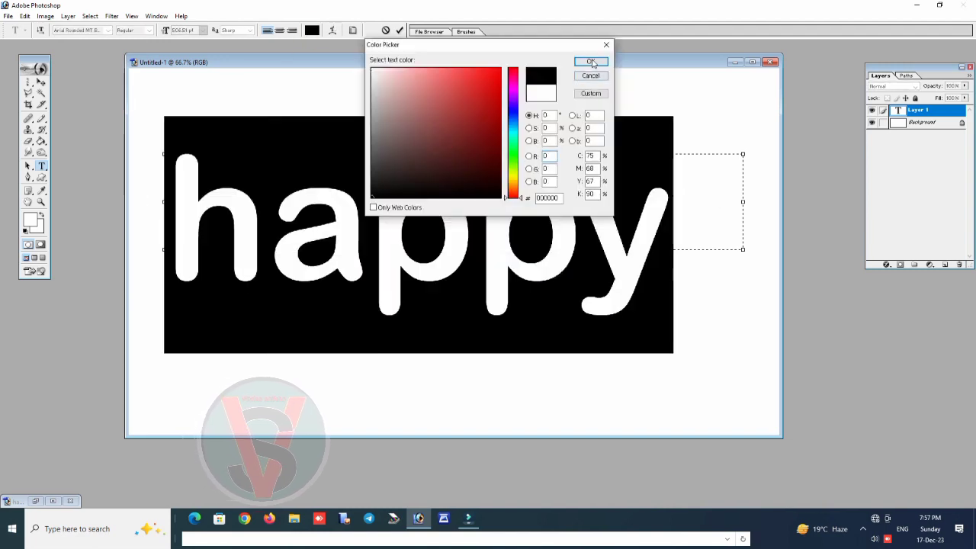
{"action": "left_click", "coordinate": [592, 63]}
{"action": "left_click", "coordinate": [686, 221]}
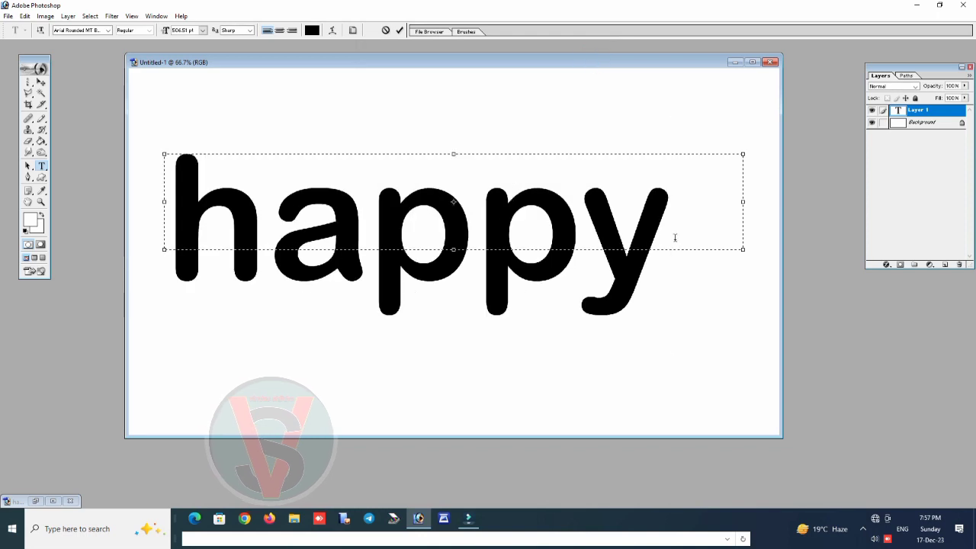
Replace the text with "HAPPY" in capitals, enlarge the text box to fit it and maximise the document window
{"action": "key", "text": "ctrl+a"}
{"action": "key", "text": "Home"}
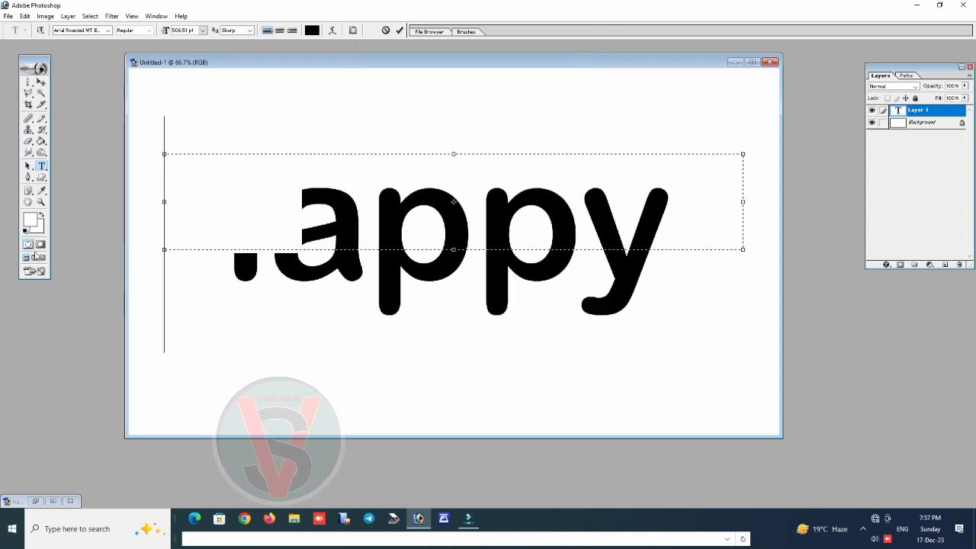
{"action": "type", "text": "HAPP"}
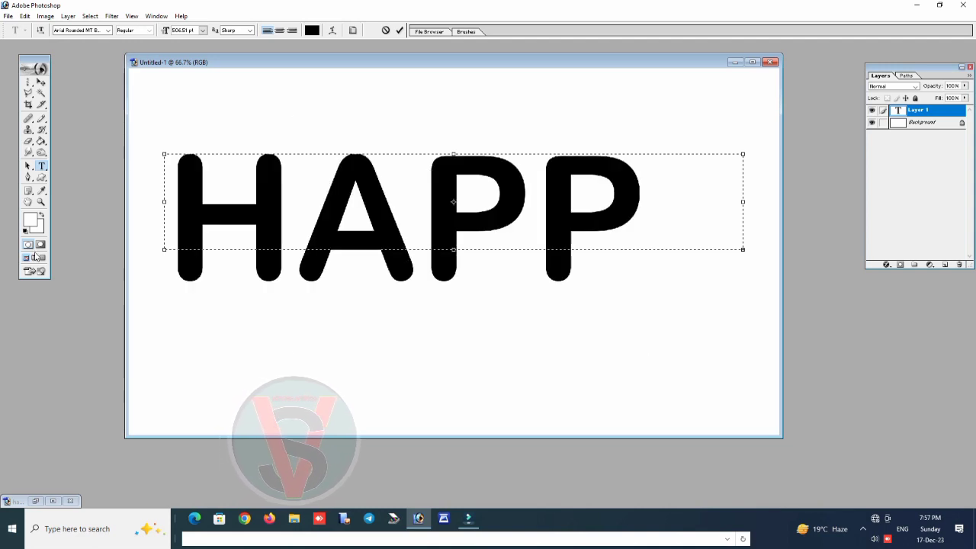
{"action": "type", "text": "Y"}
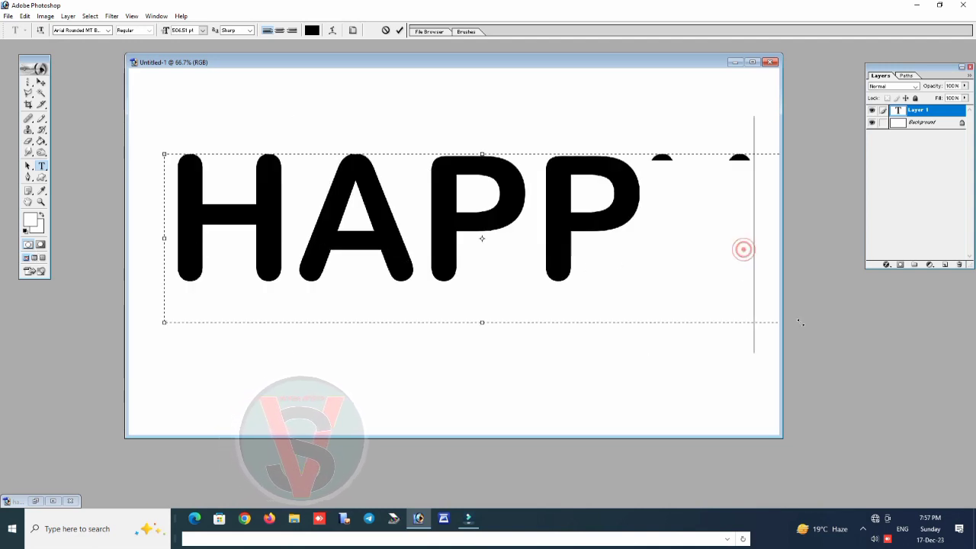
{"action": "left_click", "coordinate": [757, 64]}
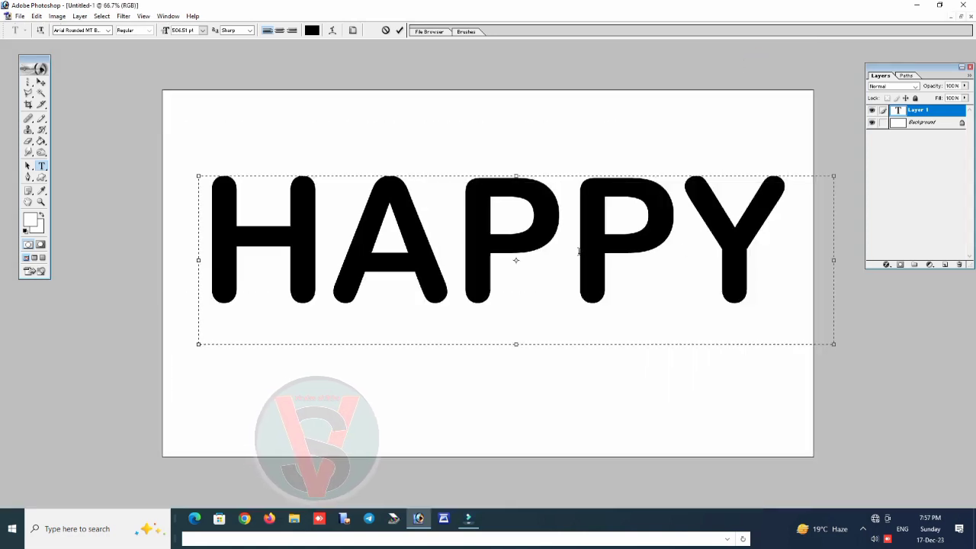
Move the HAPPY text slightly down on the canvas and merge it into the background layer
{"action": "left_click", "coordinate": [42, 82]}
{"action": "left_click_drag", "start_coordinate": [392, 215], "coordinate": [393, 230]}
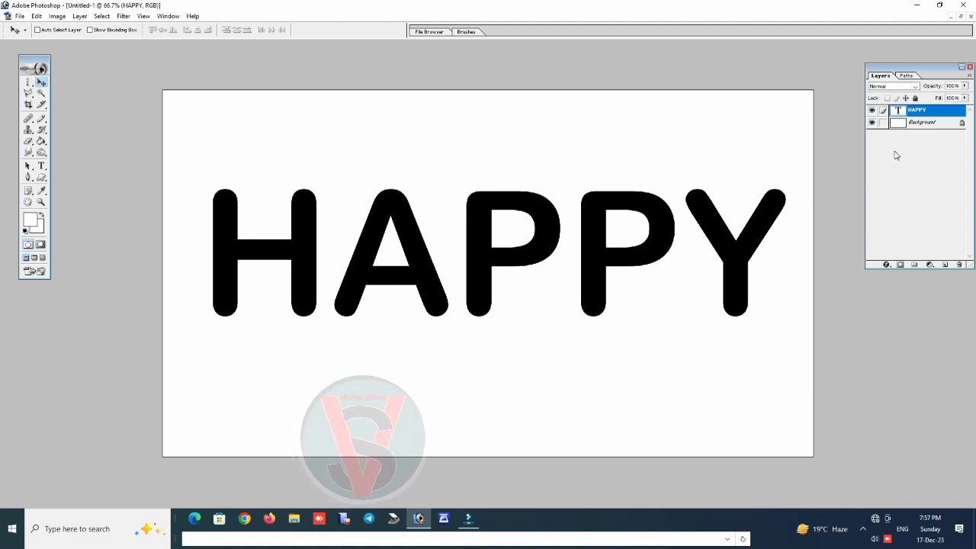
{"action": "key", "text": "ctrl+shift+e"}
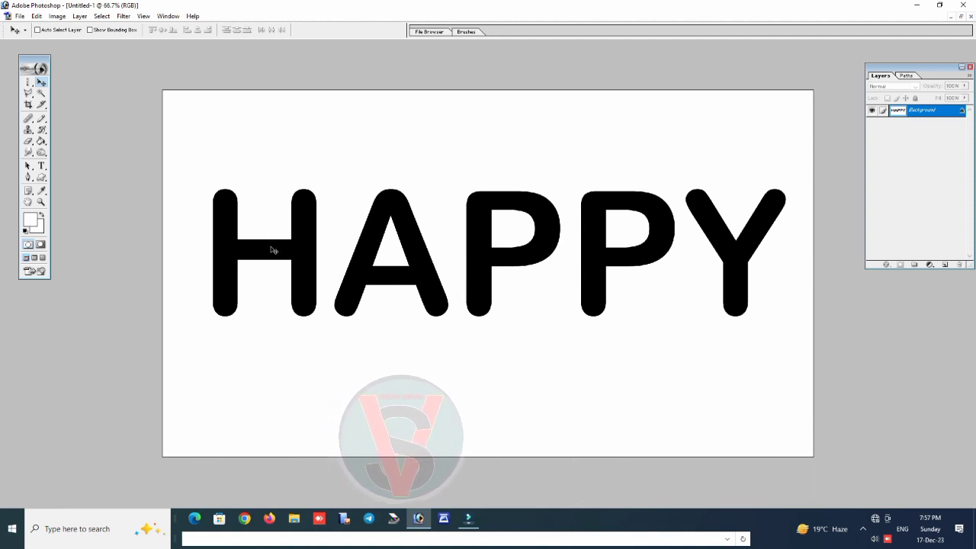
Set both the foreground and background colours to white
{"action": "left_click", "coordinate": [30, 220]}
{"action": "mouse_move", "coordinate": [382, 89]}
{"action": "left_mouse_down"}
{"action": "mouse_move", "coordinate": [371, 68]}
{"action": "mouse_move", "coordinate": [392, 87]}
{"action": "mouse_move", "coordinate": [372, 68]}
{"action": "left_mouse_up"}
{"action": "left_click", "coordinate": [590, 61]}
{"action": "left_click", "coordinate": [38, 227]}
{"action": "left_click", "coordinate": [590, 62]}
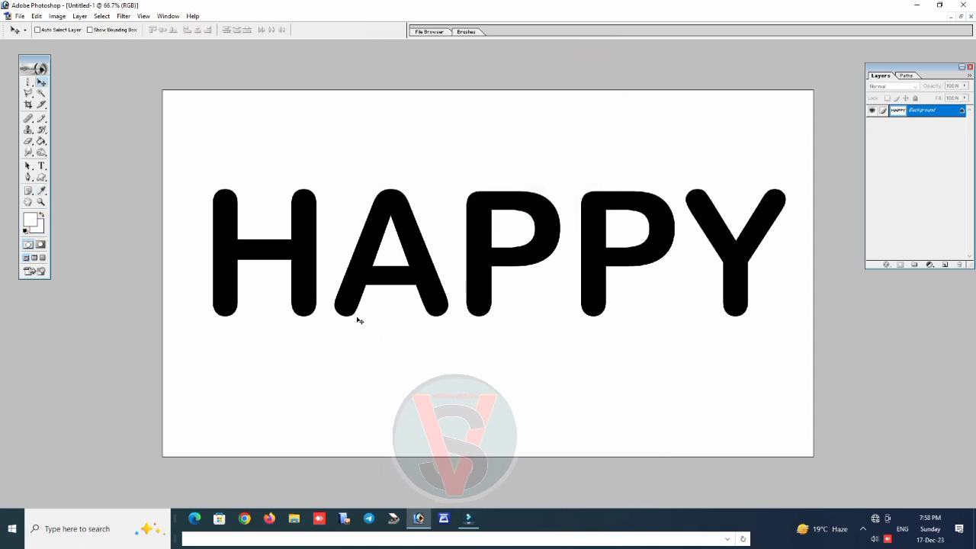
With the Single Column Marquee Tool, cut a one-pixel vertical slit through the middle of the H's crossbar
{"action": "left_click", "coordinate": [28, 82]}
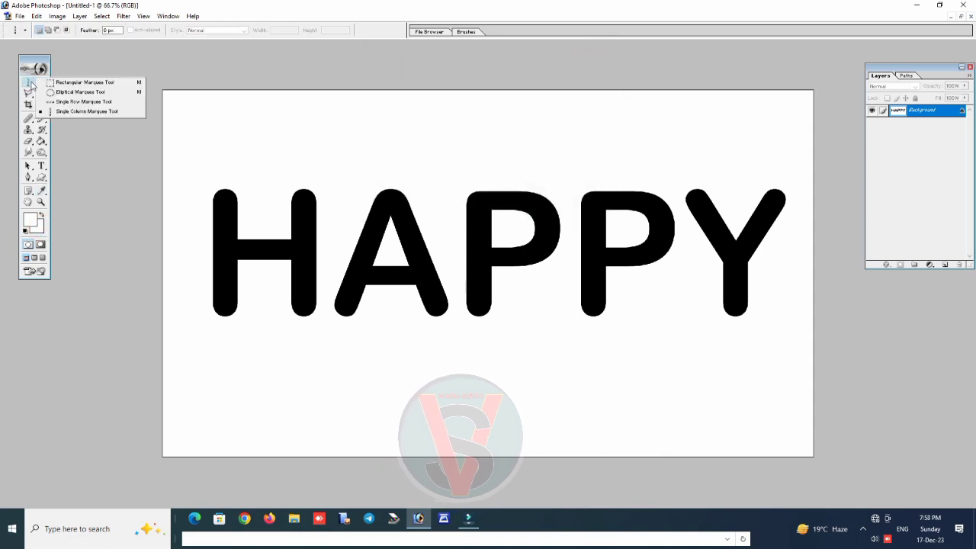
{"action": "left_click", "coordinate": [63, 107]}
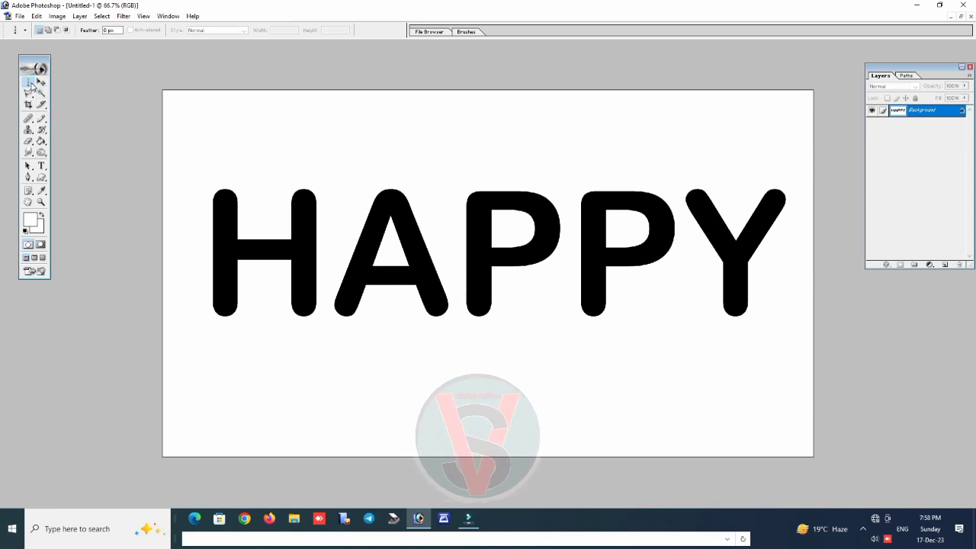
{"action": "left_click", "coordinate": [262, 178]}
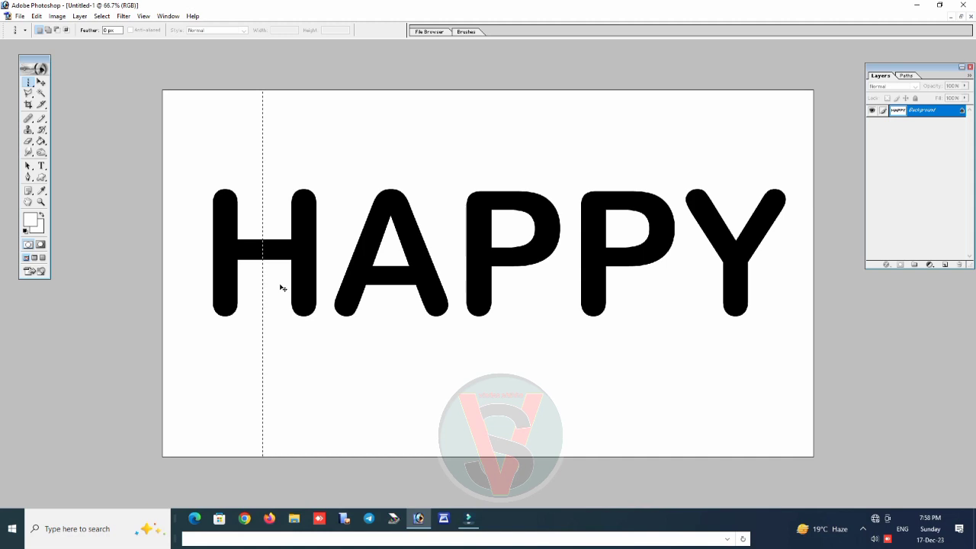
{"action": "key", "text": "ctrl+x"}
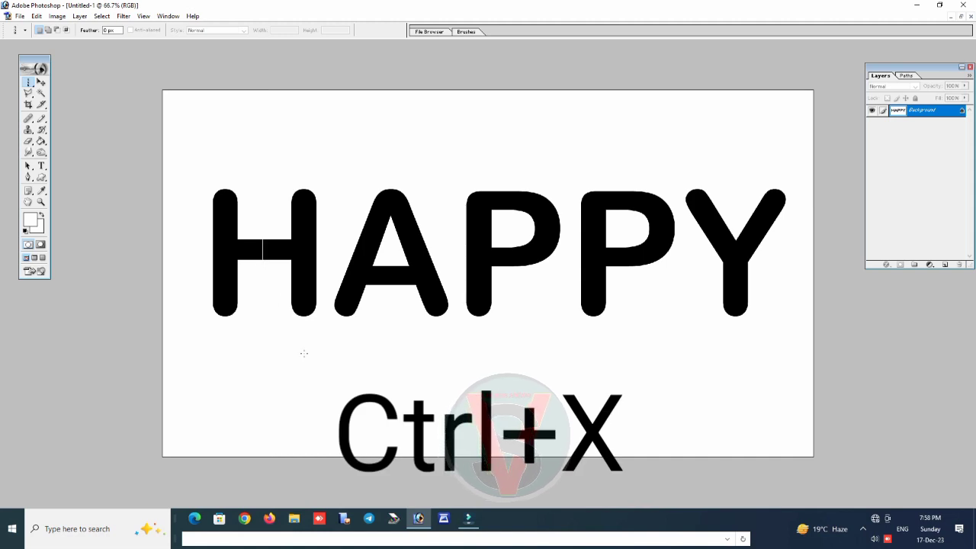
Cut a single-column vertical slit through the centre of the letter A
{"action": "left_click", "coordinate": [387, 130]}
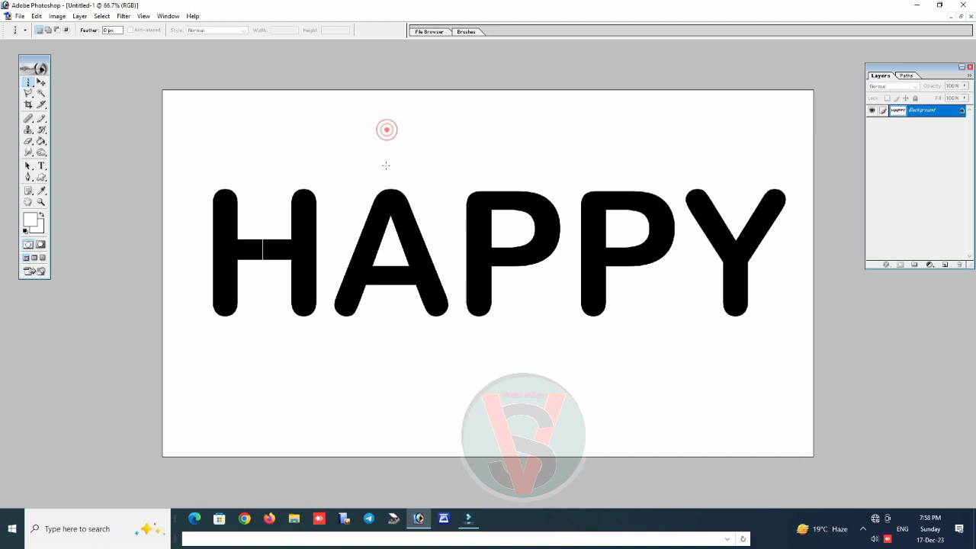
{"action": "left_click", "coordinate": [390, 172]}
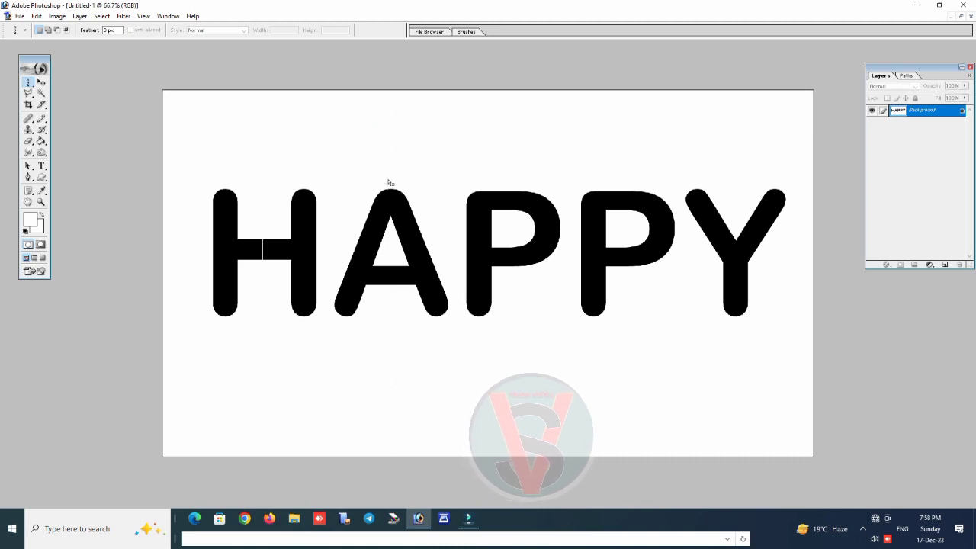
{"action": "left_click", "coordinate": [388, 180]}
{"action": "left_click", "coordinate": [387, 179]}
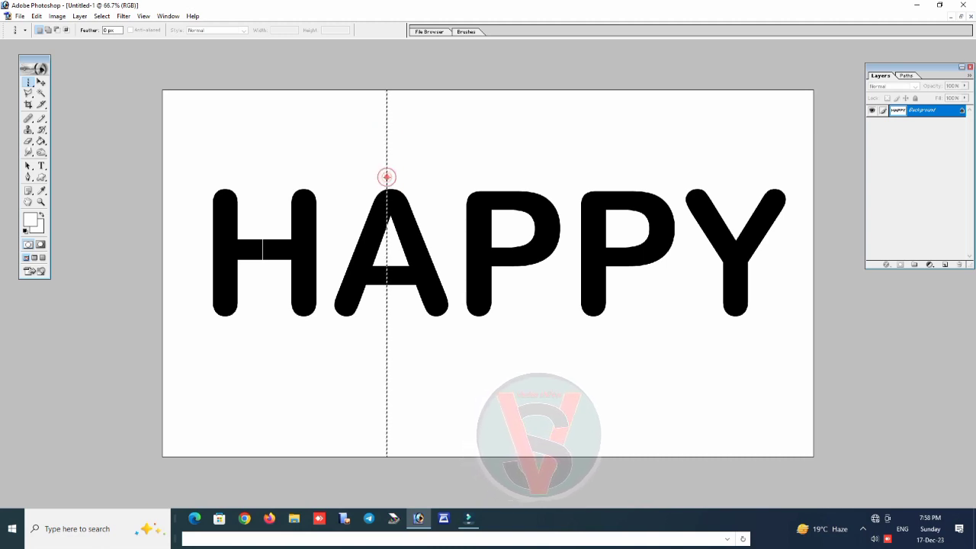
{"action": "left_click", "coordinate": [387, 177]}
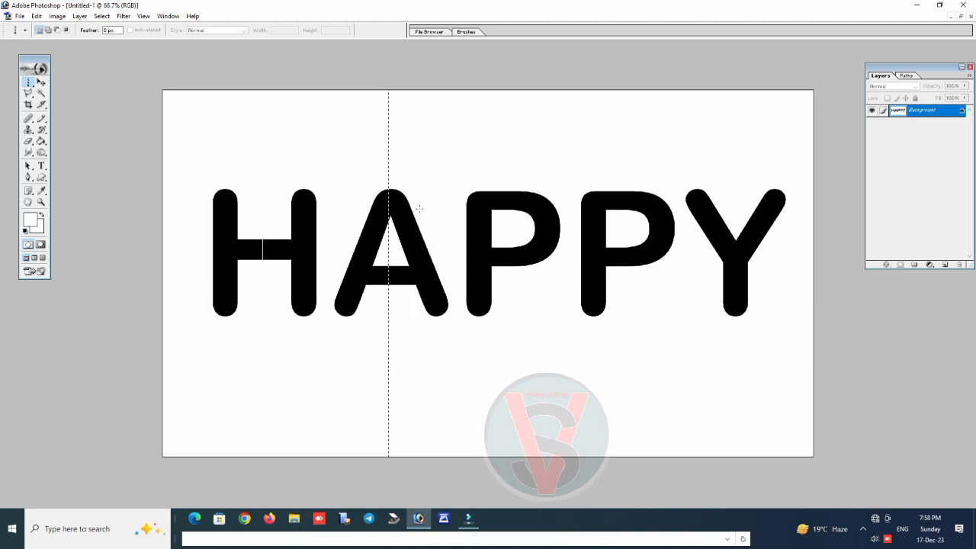
{"action": "key", "text": "Delete"}
{"action": "key", "text": "ctrl+d"}
{"action": "key", "text": "ctrl+x"}
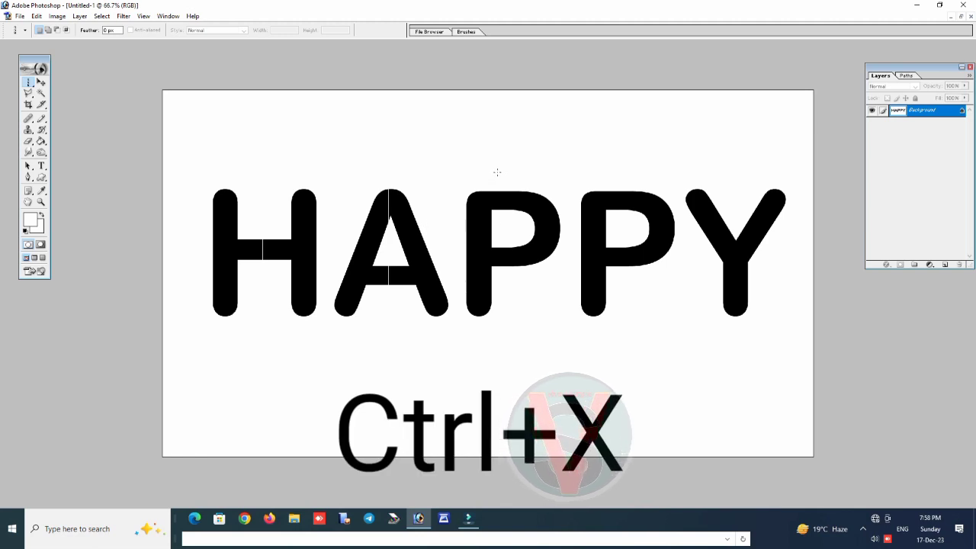
Cut a single-column vertical slit through the first P, just beside its stem
{"action": "left_click", "coordinate": [496, 156]}
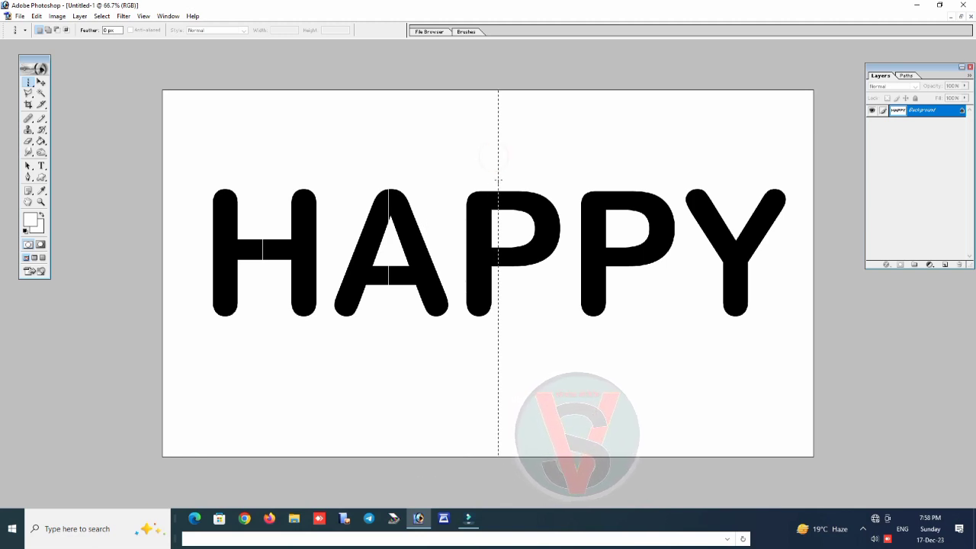
{"action": "key", "text": "ctrl+x"}
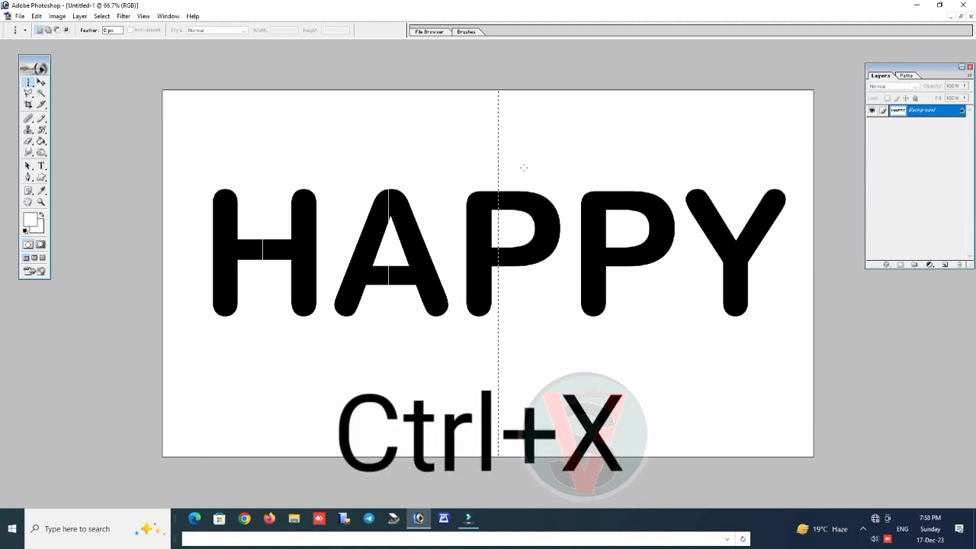
{"action": "left_click", "coordinate": [527, 163]}
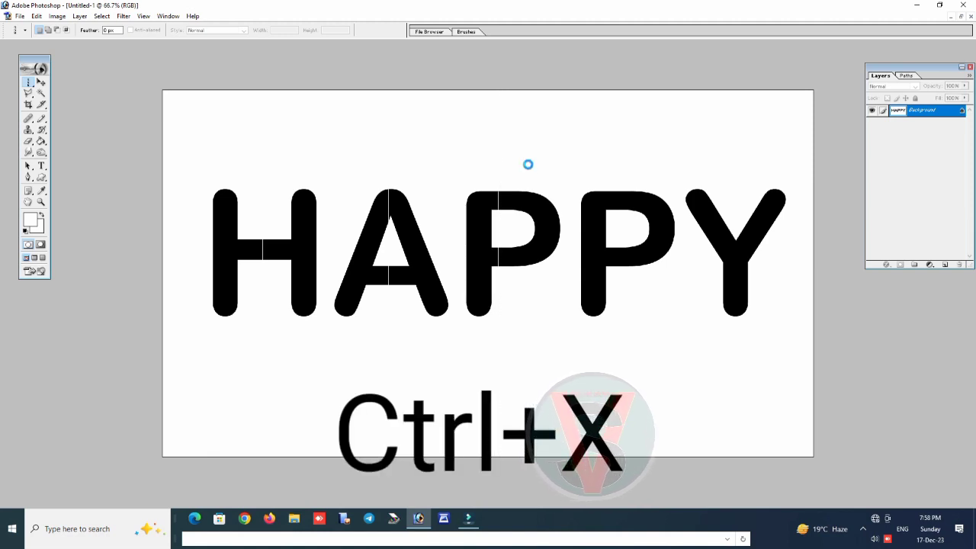
Cut single-column vertical slits through the second P beside its stem and through the right arm of the Y
{"action": "left_click_drag", "start_coordinate": [607, 157], "coordinate": [623, 157]}
{"action": "left_click", "coordinate": [615, 158]}
{"action": "left_click", "coordinate": [623, 158]}
{"action": "left_click", "coordinate": [621, 164]}
{"action": "left_click", "coordinate": [621, 166]}
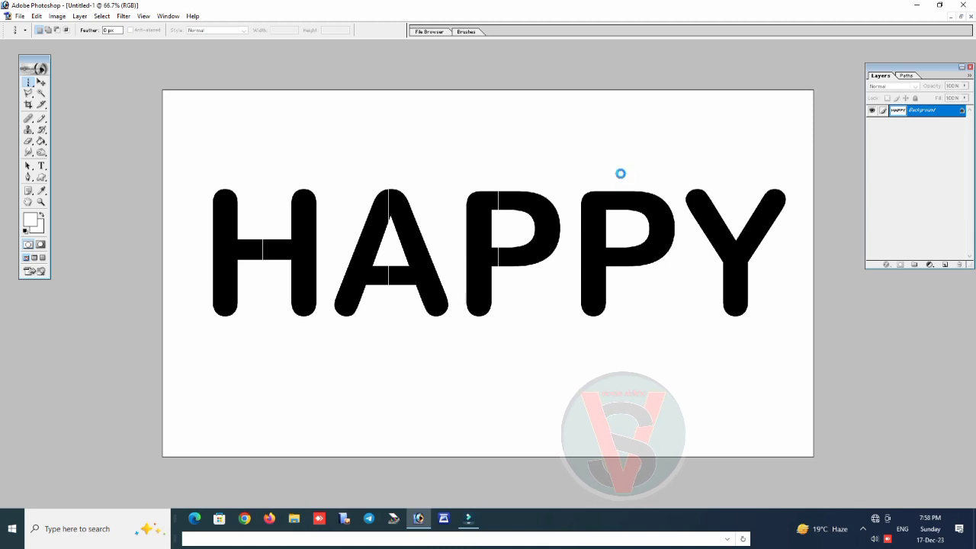
{"action": "left_click", "coordinate": [616, 175]}
{"action": "left_click", "coordinate": [614, 177]}
{"action": "left_click", "coordinate": [751, 268]}
{"action": "key", "text": "ctrl+x"}
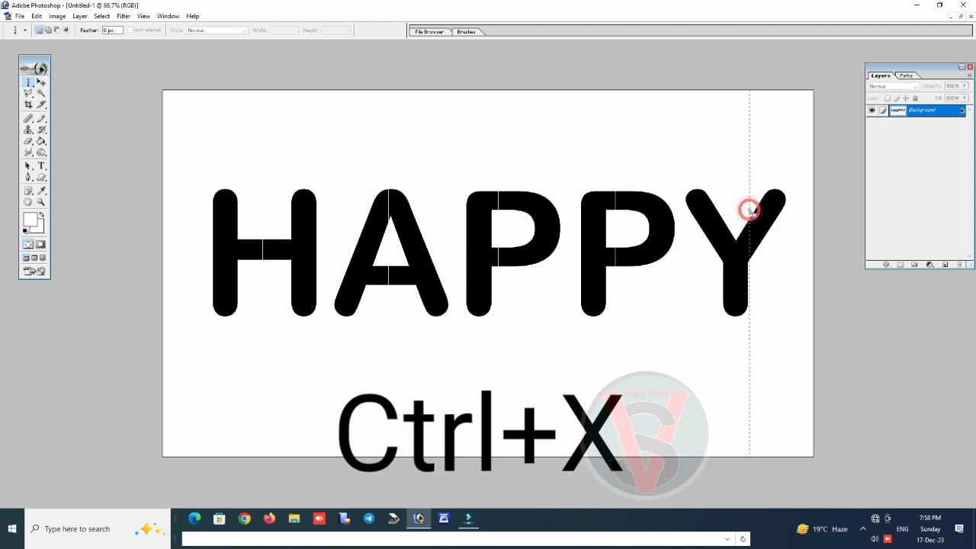
{"action": "key", "text": "ctrl+x"}
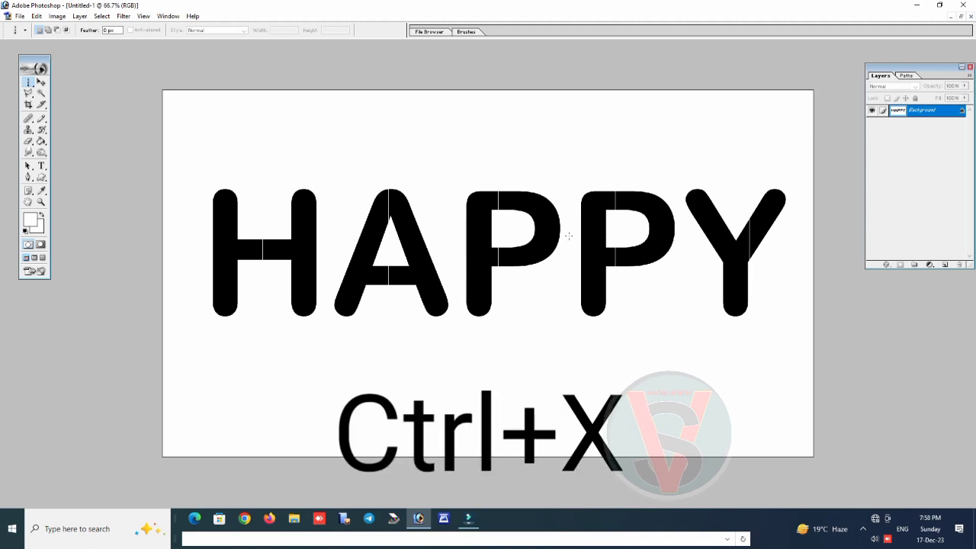
Float the document window clear of the toolbox and select the left half of the H with the Magic Wand
{"action": "left_click", "coordinate": [961, 17]}
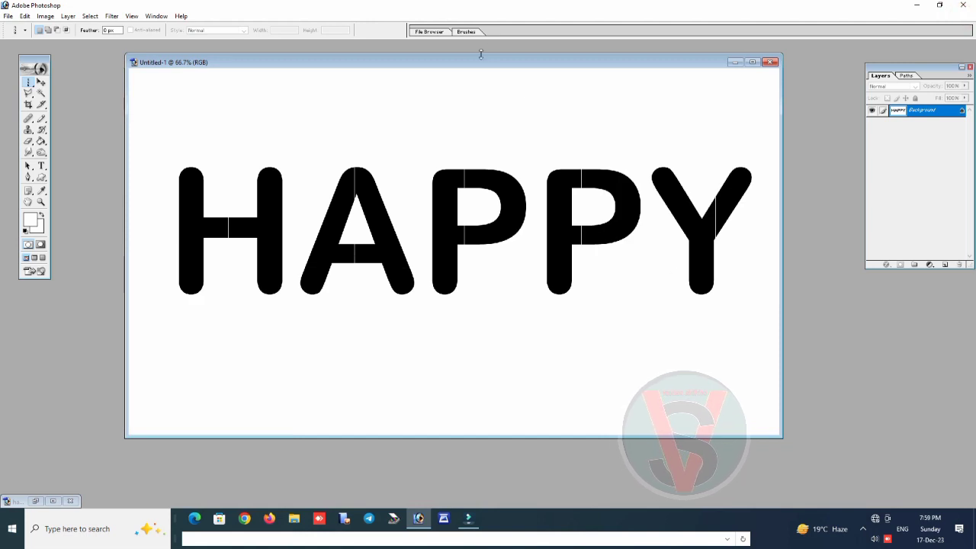
{"action": "left_click_drag", "start_coordinate": [476, 66], "coordinate": [537, 72]}
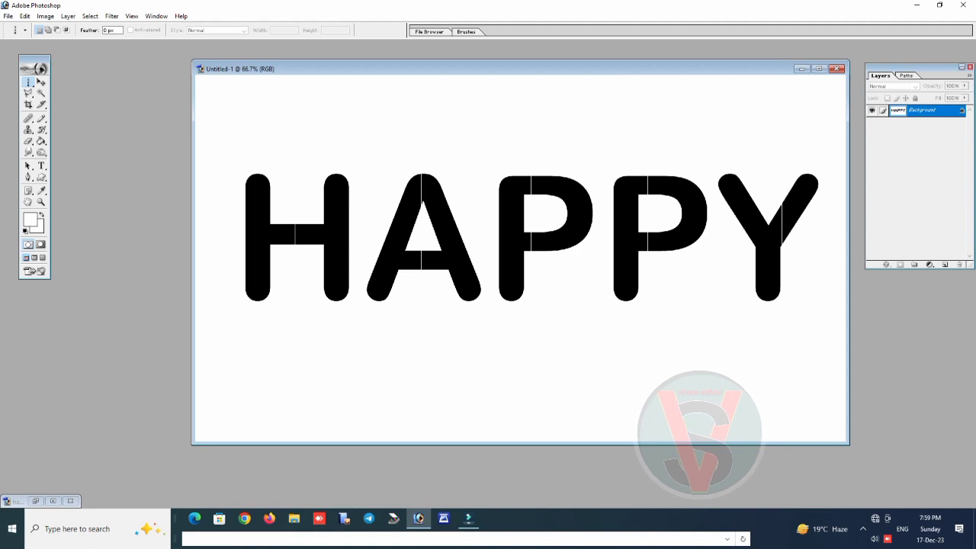
{"action": "left_click", "coordinate": [42, 94]}
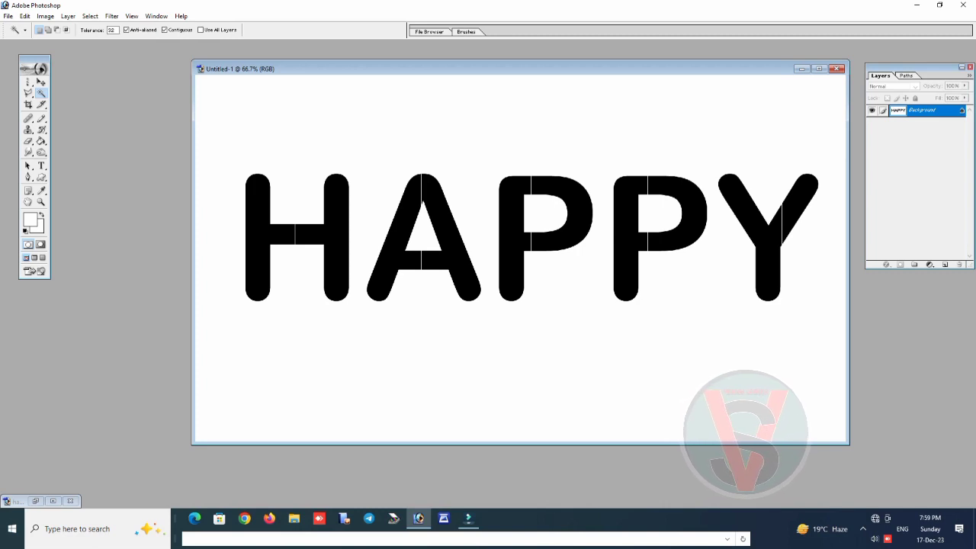
{"action": "left_click", "coordinate": [260, 228]}
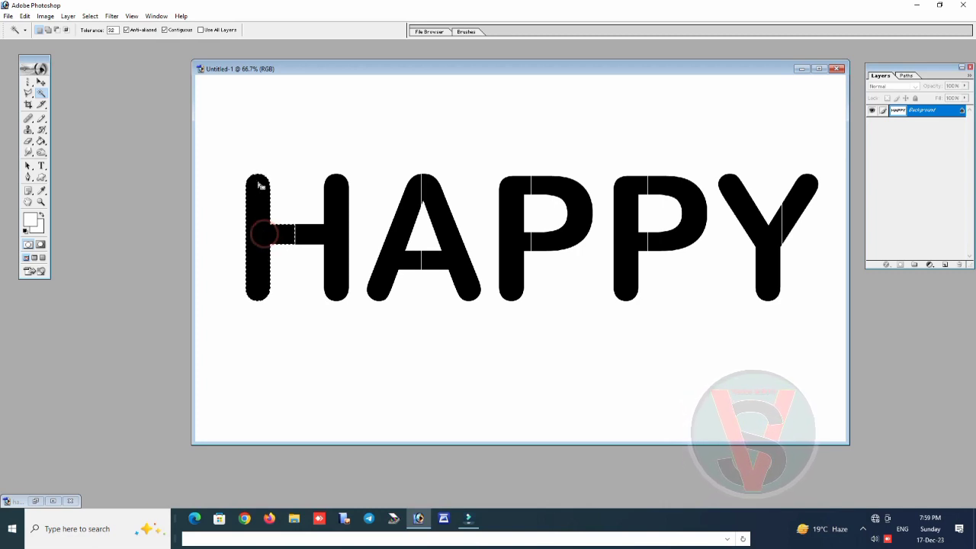
Open the photo 30sld1 from the portrait photo folder on the Desktop
{"action": "double_click", "coordinate": [135, 174]}
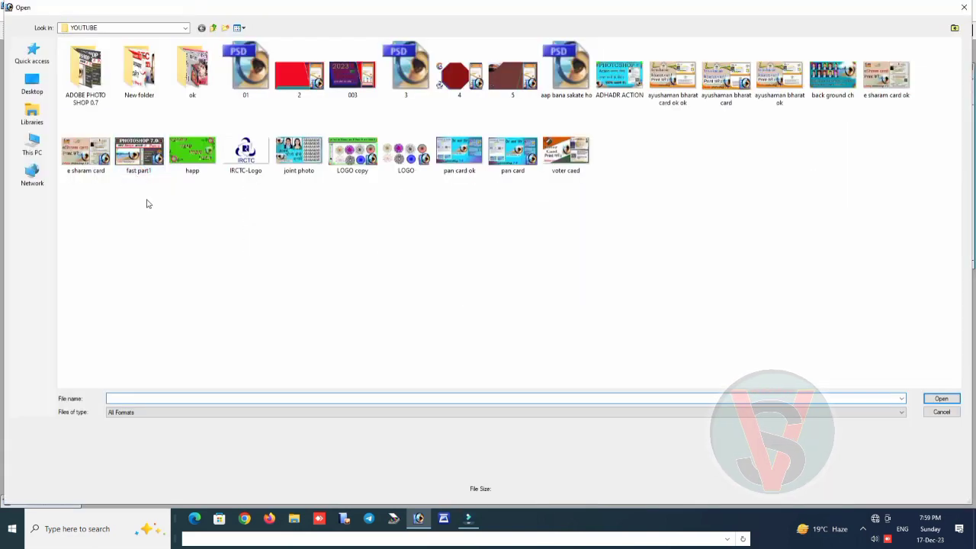
{"action": "left_click", "coordinate": [33, 82]}
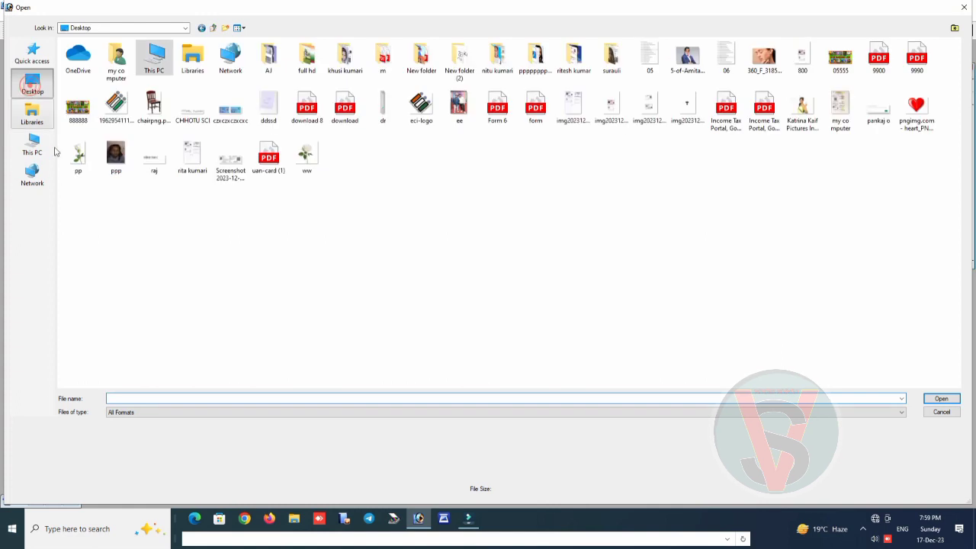
{"action": "double_click", "coordinate": [535, 61]}
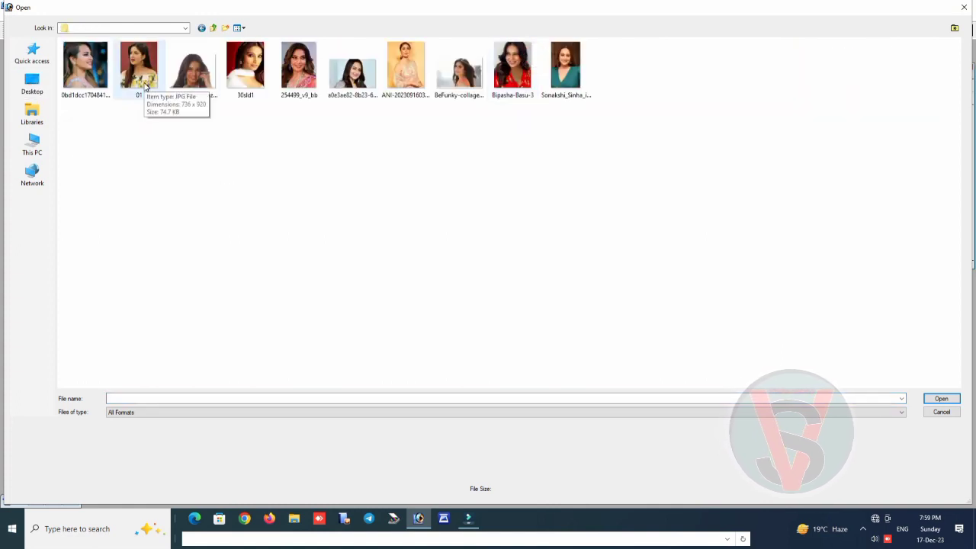
{"action": "double_click", "coordinate": [245, 67]}
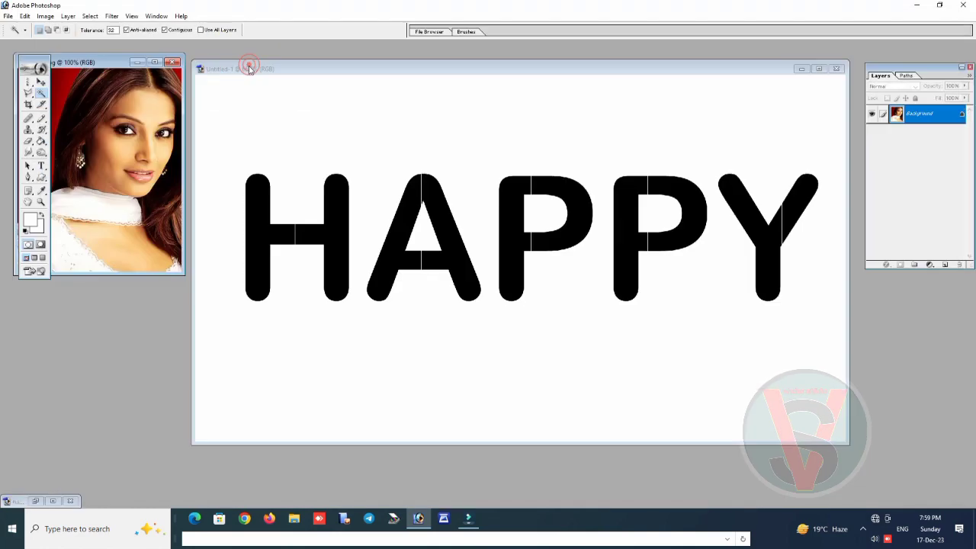
Copy the entire 30sld1 photo, closing its file, and paste it into the selected left half of the H
{"action": "left_click", "coordinate": [107, 61]}
{"action": "left_click_drag", "start_coordinate": [114, 66], "coordinate": [120, 80]}
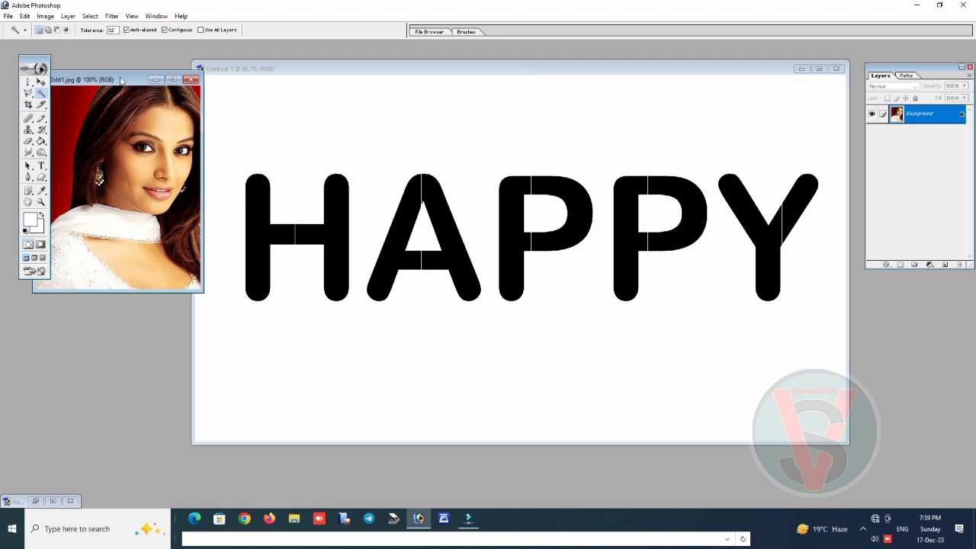
{"action": "key", "text": "ctrl+a"}
{"action": "key", "text": "ctrl+c"}
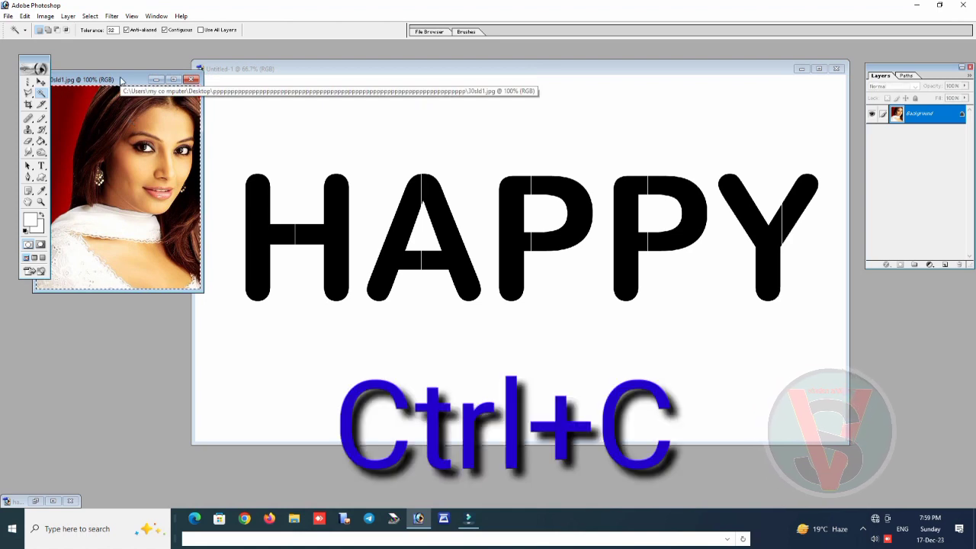
{"action": "key", "text": "ctrl+w"}
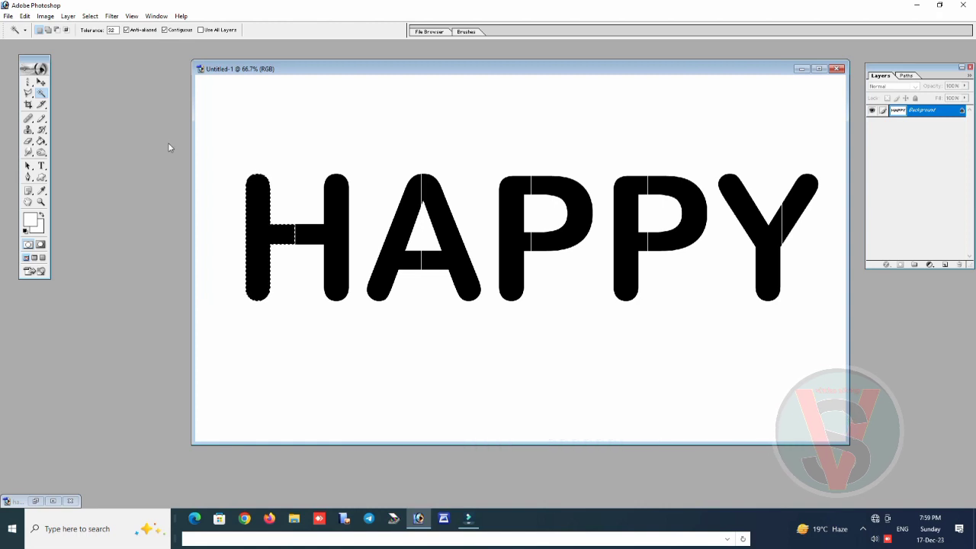
{"action": "key", "text": "ctrl+shift+v"}
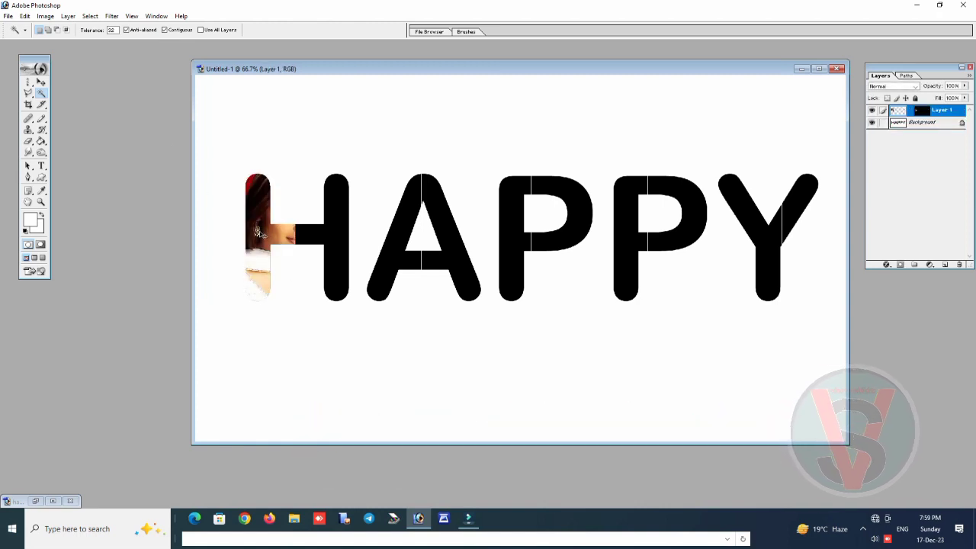
Scale the pasted photo to about 69.6% width and 98.1% height and shift its face into the H's left stem
{"action": "key", "text": "ctrl+t"}
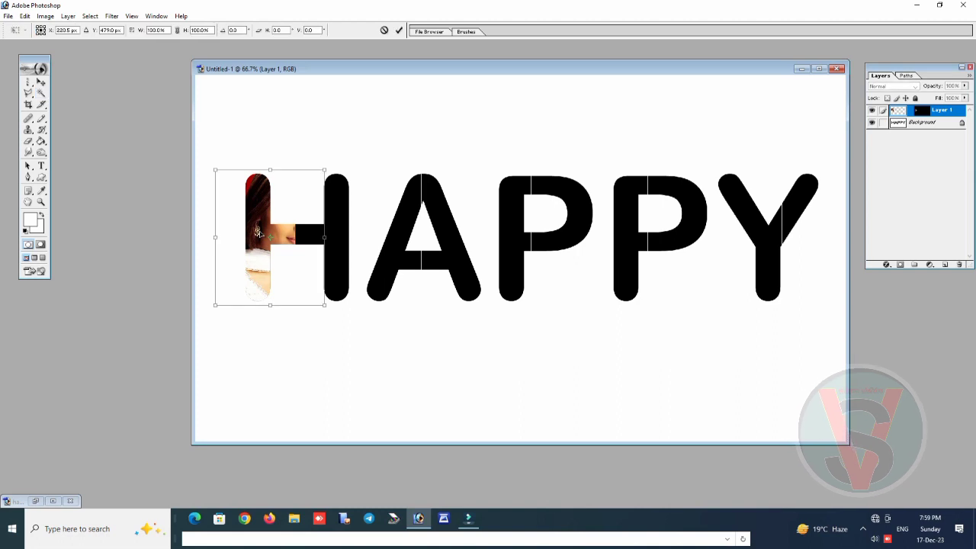
{"action": "left_click_drag", "start_coordinate": [324, 305], "coordinate": [256, 304]}
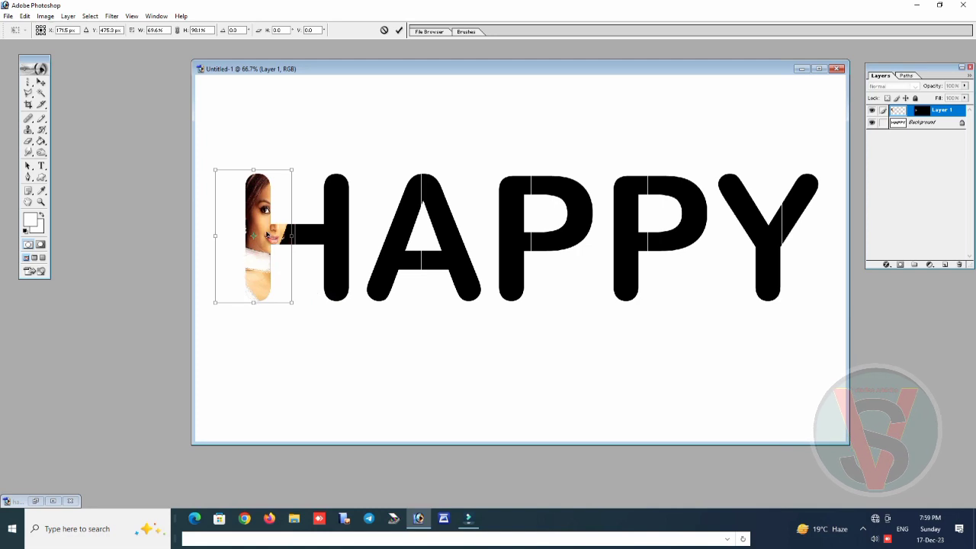
{"action": "left_click_drag", "start_coordinate": [268, 234], "coordinate": [263, 234]}
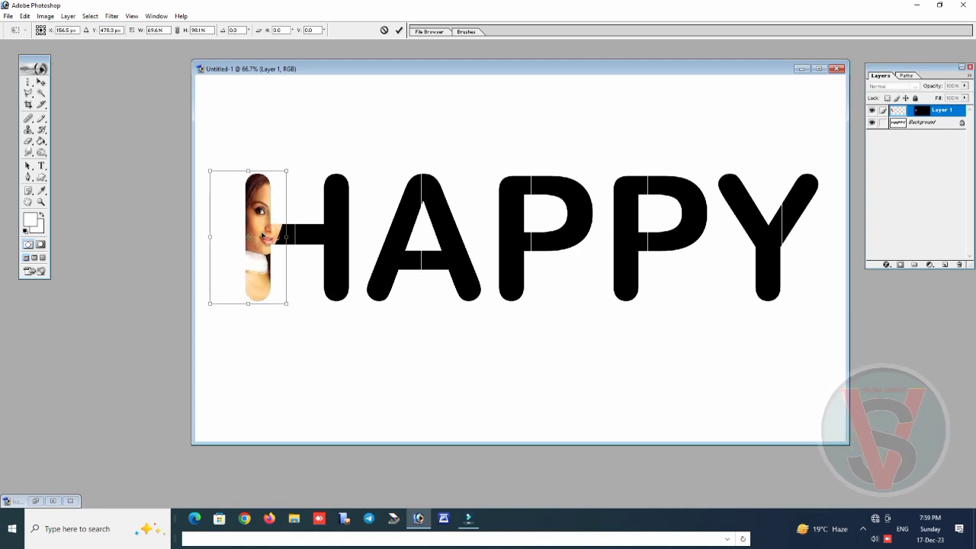
{"action": "key", "text": "Return"}
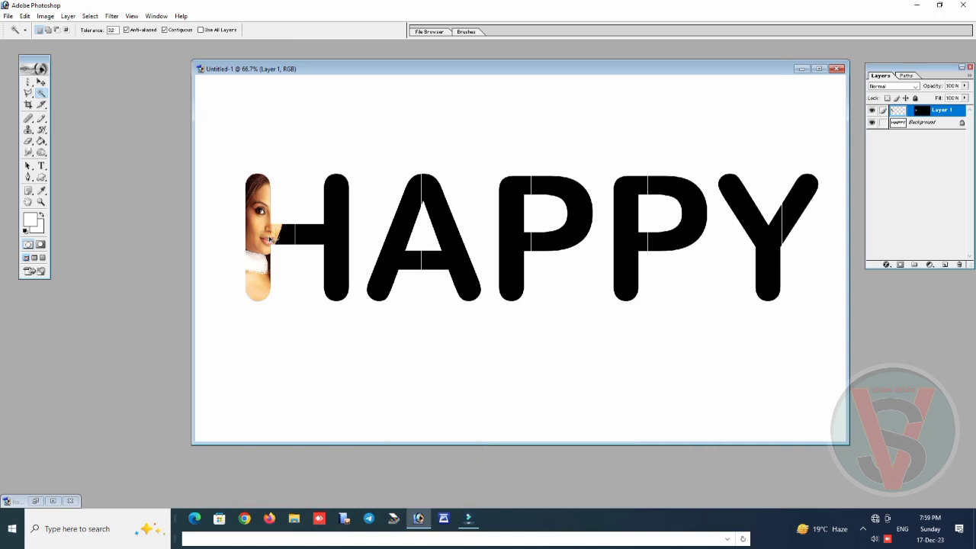
Widen the left H photo to about 120.7%, rotate it about -18.1 degrees, and reposition the face across the stem and crossbar
{"action": "key", "text": "ctrl+t"}
{"action": "left_click_drag", "start_coordinate": [283, 239], "coordinate": [298, 238]}
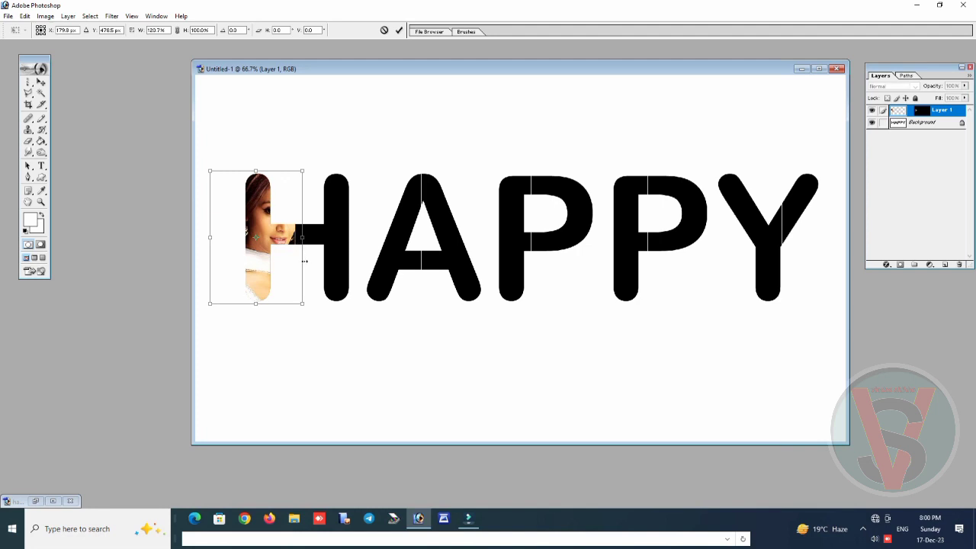
{"action": "left_click_drag", "start_coordinate": [320, 342], "coordinate": [364, 331]}
{"action": "left_click_drag", "start_coordinate": [283, 251], "coordinate": [283, 259]}
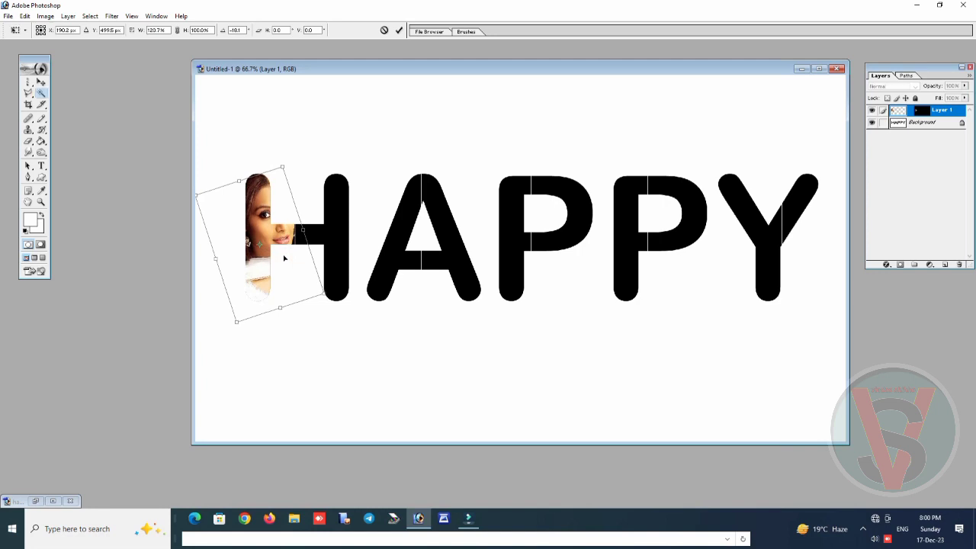
{"action": "key", "text": "Return"}
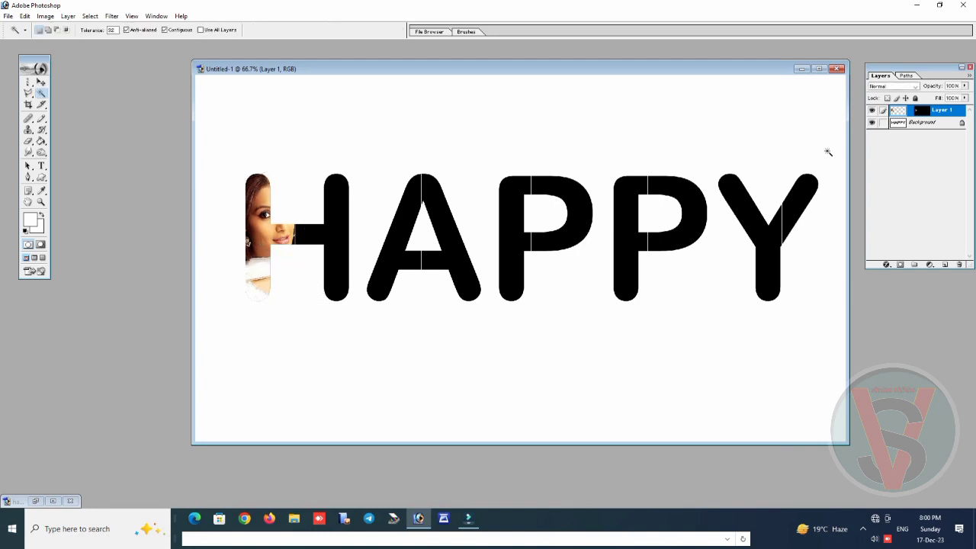
Select the right half of the H on the Background layer and copy the entire 254499_v9_bb photo, closing its file
{"action": "left_click_drag", "start_coordinate": [925, 67], "coordinate": [880, 92]}
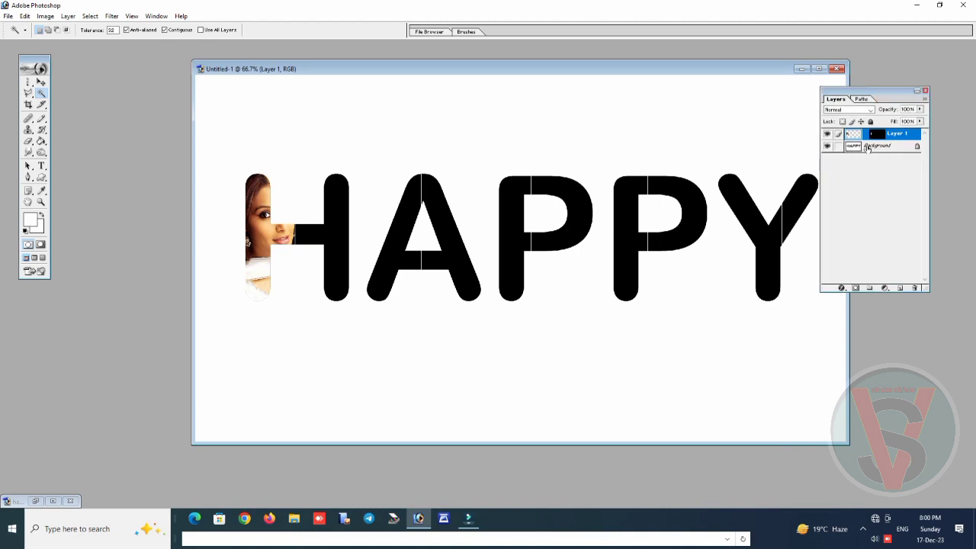
{"action": "left_click", "coordinate": [865, 148]}
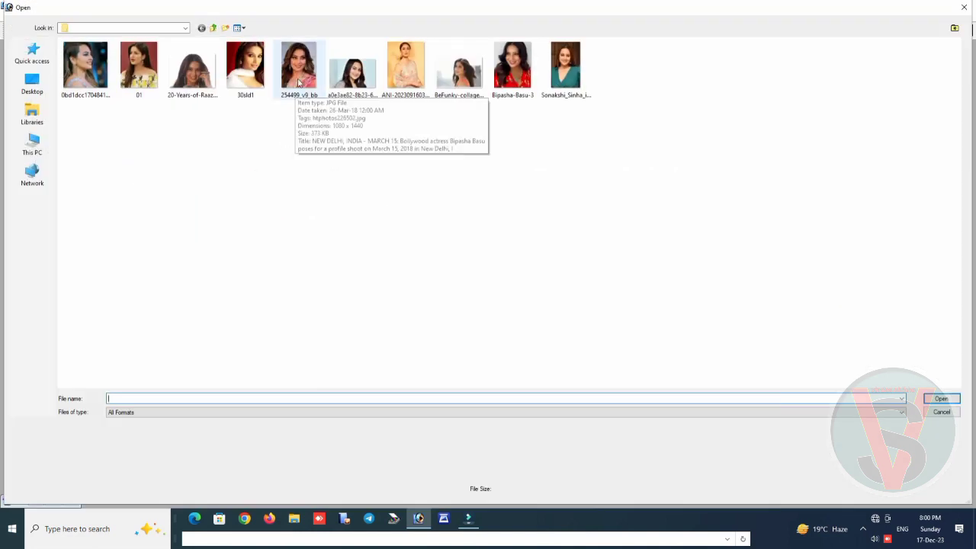
{"action": "double_click", "coordinate": [297, 74]}
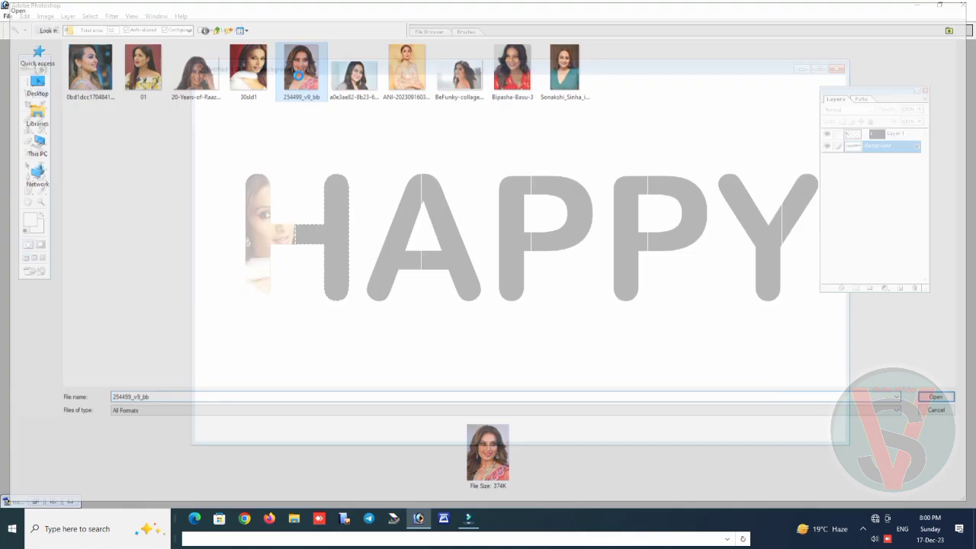
{"action": "key", "text": "ctrl+a"}
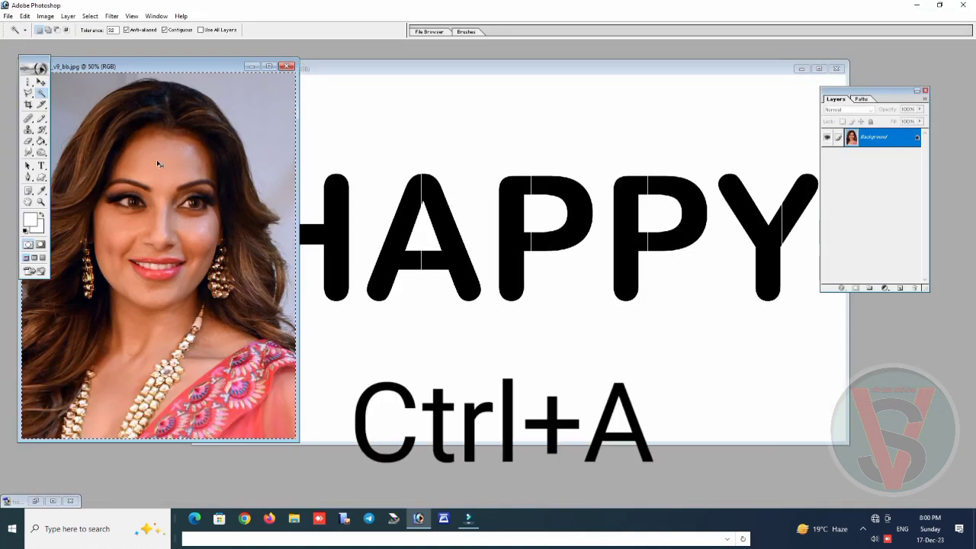
{"action": "key", "text": "ctrl+c"}
{"action": "key", "text": "ctrl+w"}
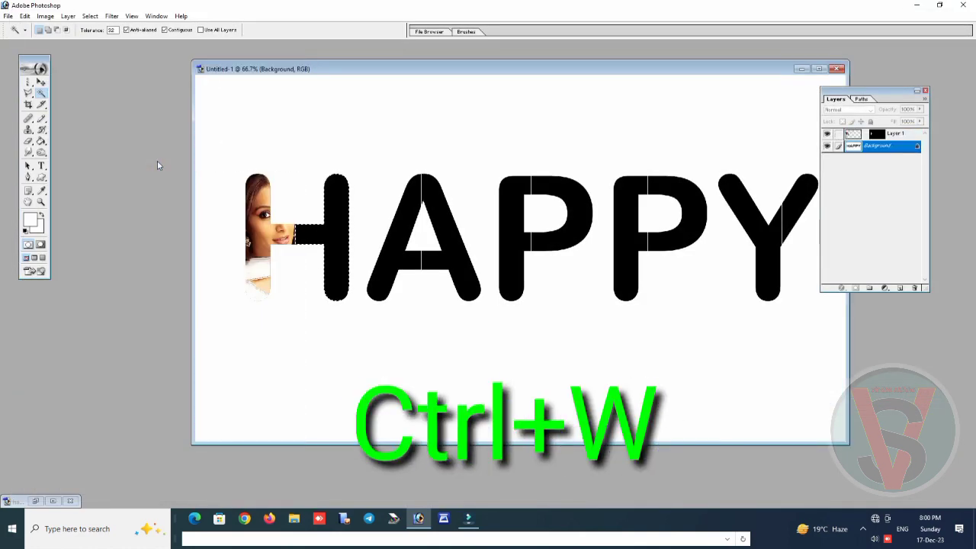
Paste the photo into the right half of the H and scale it proportionally to about 33.5%, with the face in the stem
{"action": "key", "text": "ctrl+shift+v"}
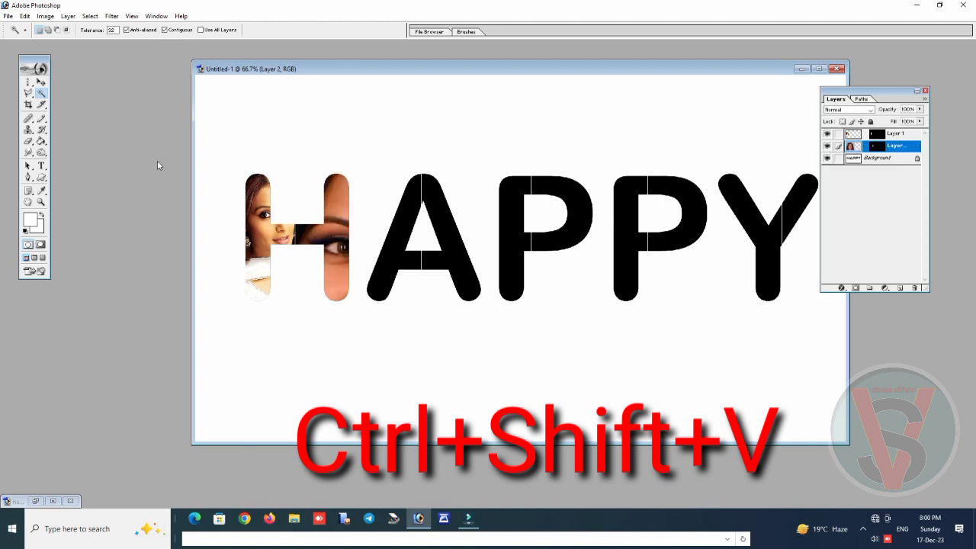
{"action": "key", "text": "ctrl+t"}
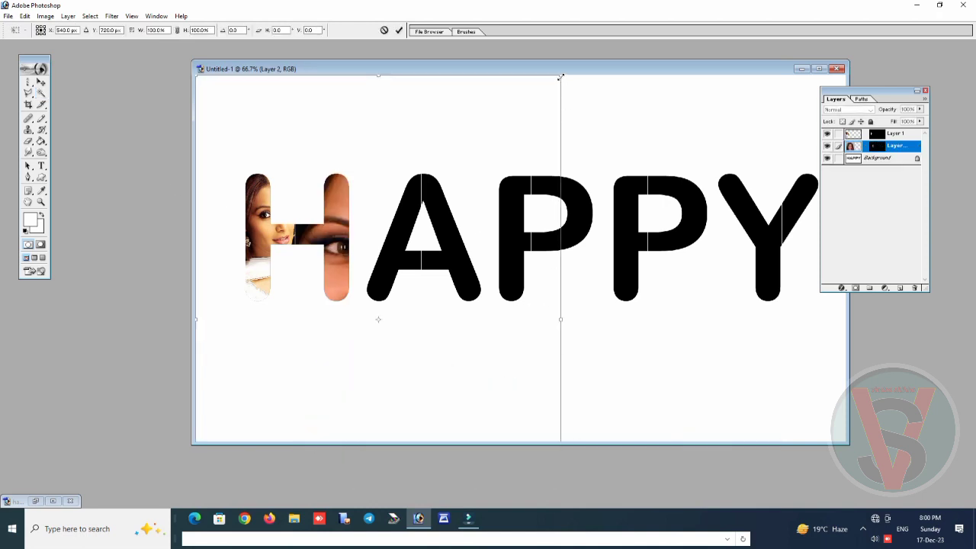
{"action": "left_click_drag", "start_coordinate": [561, 77], "coordinate": [418, 330]}
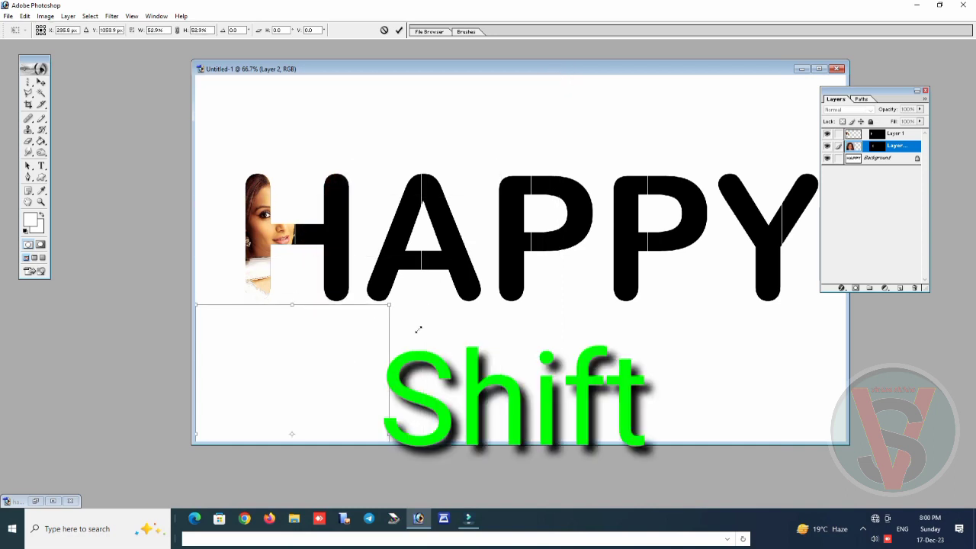
{"action": "left_click_drag", "start_coordinate": [255, 364], "coordinate": [331, 159]}
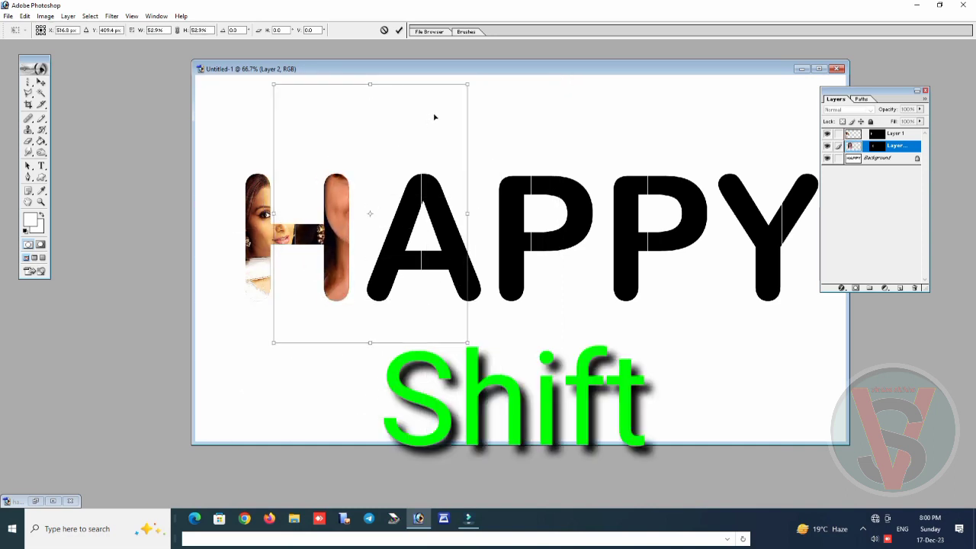
{"action": "left_click_drag", "start_coordinate": [466, 84], "coordinate": [396, 174]}
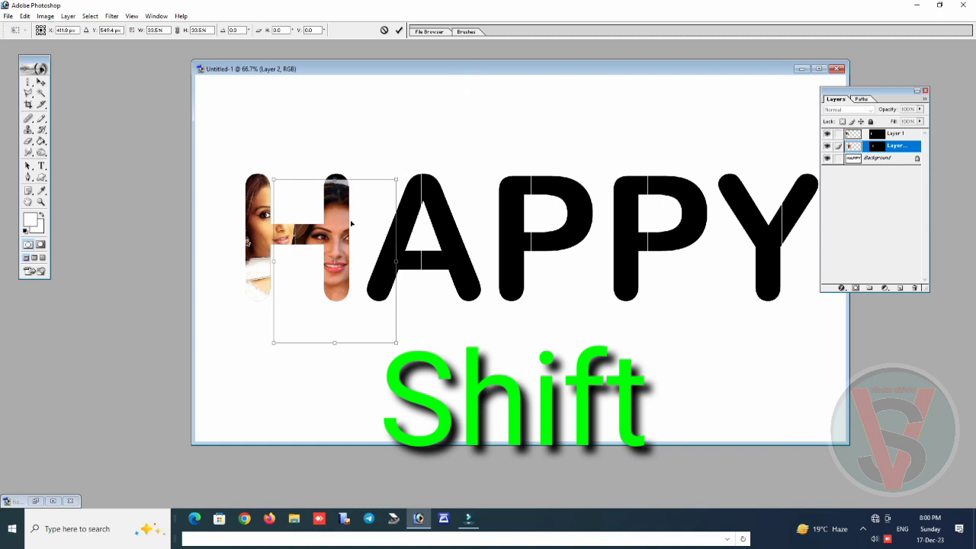
{"action": "left_click_drag", "start_coordinate": [346, 221], "coordinate": [348, 211]}
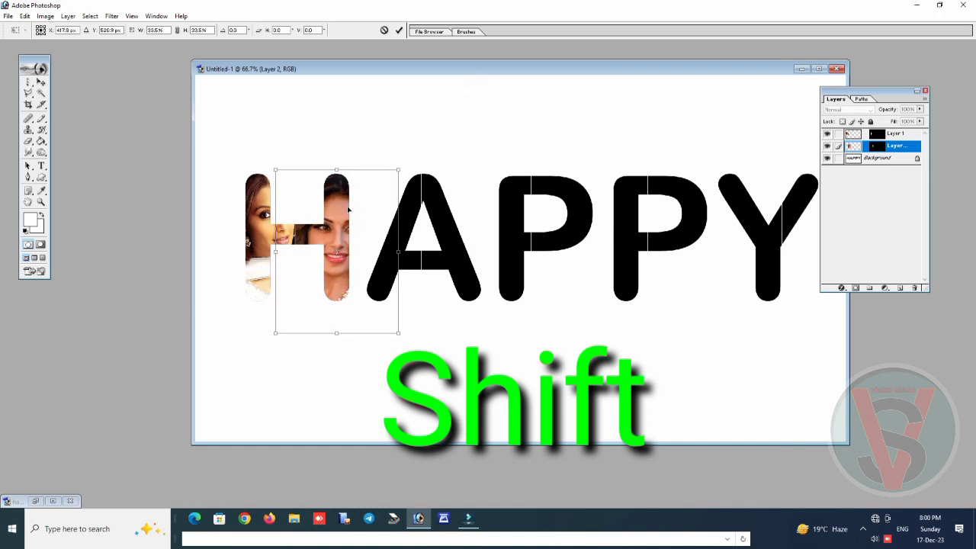
{"action": "key", "text": "Return"}
Select the left half of the A on the Background layer and copy the entire Bipasha-Basu-3 photo, closing its file
{"action": "key", "text": "w"}
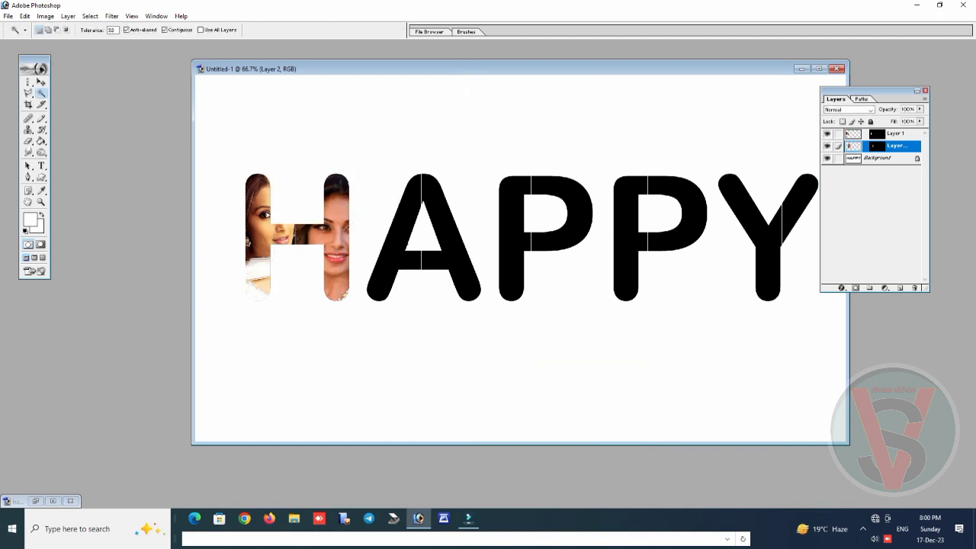
{"action": "left_click", "coordinate": [863, 159]}
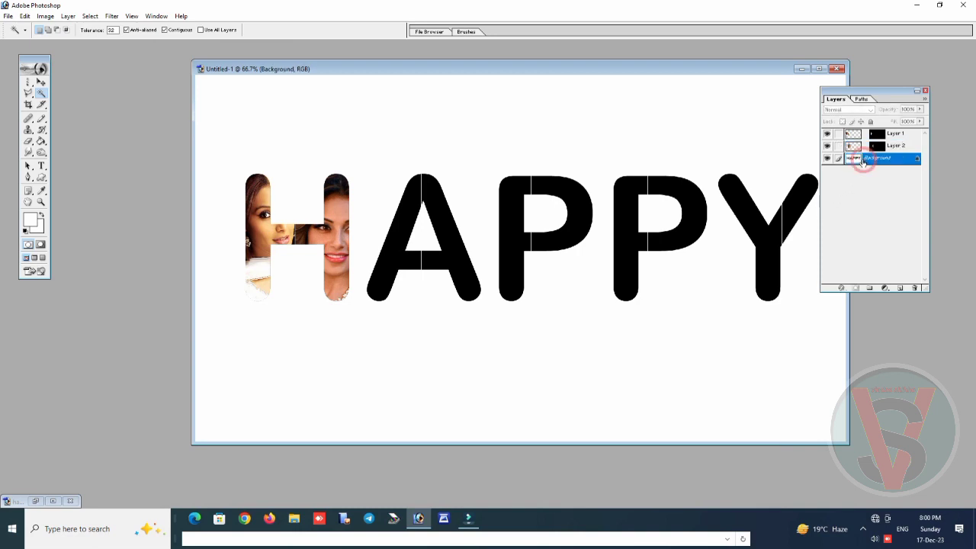
{"action": "left_click", "coordinate": [401, 238]}
{"action": "key", "text": "ctrl+o"}
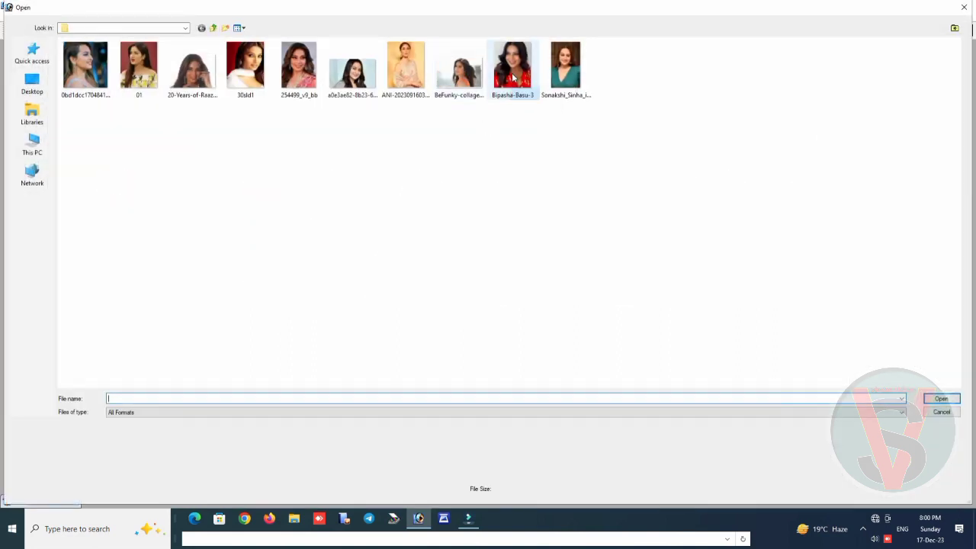
{"action": "double_click", "coordinate": [513, 77]}
{"action": "key", "text": "ctrl+a"}
{"action": "key", "text": "ctrl+c"}
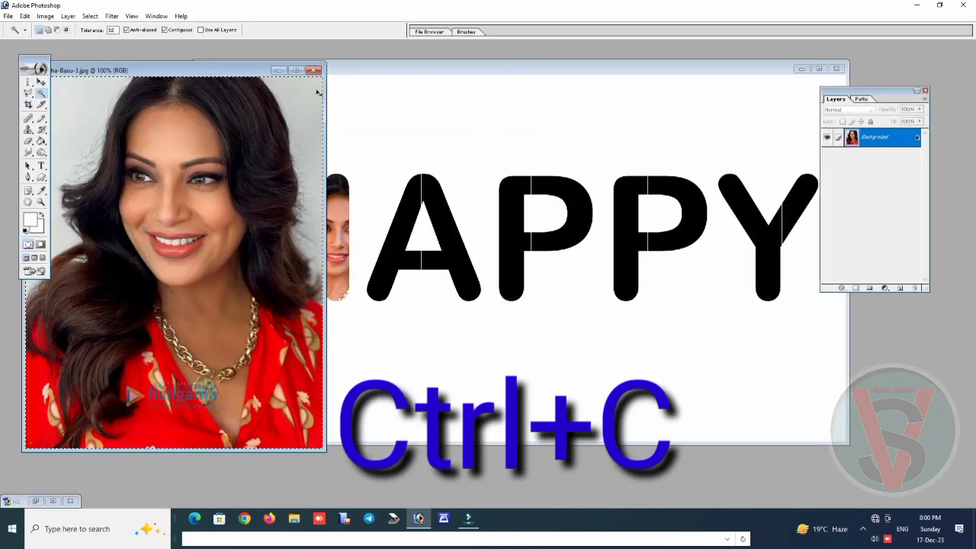
{"action": "key", "text": "ctrl+w"}
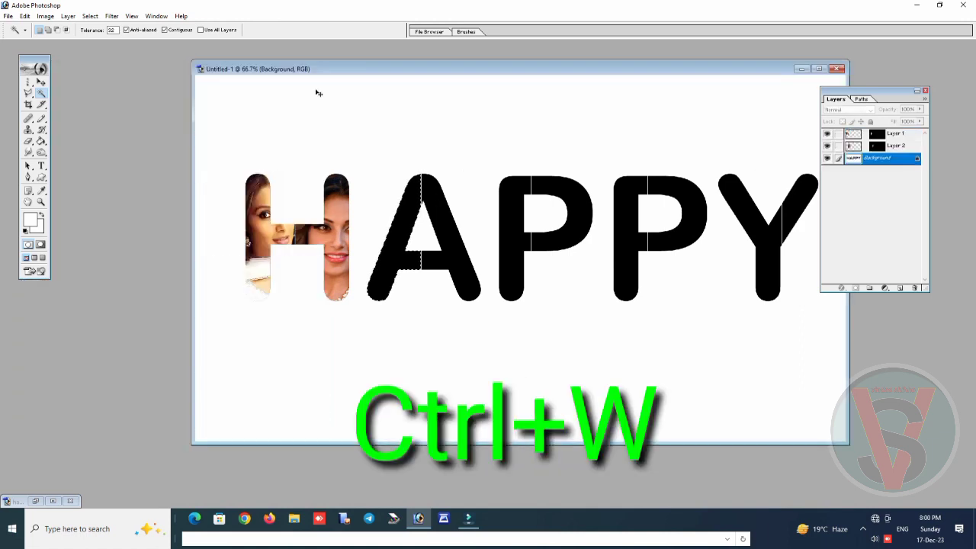
Paste the photo into the left half of the A and scale it proportionally to about 64.9%, with the face in the slanted stroke
{"action": "key", "text": "ctrl+shift+v"}
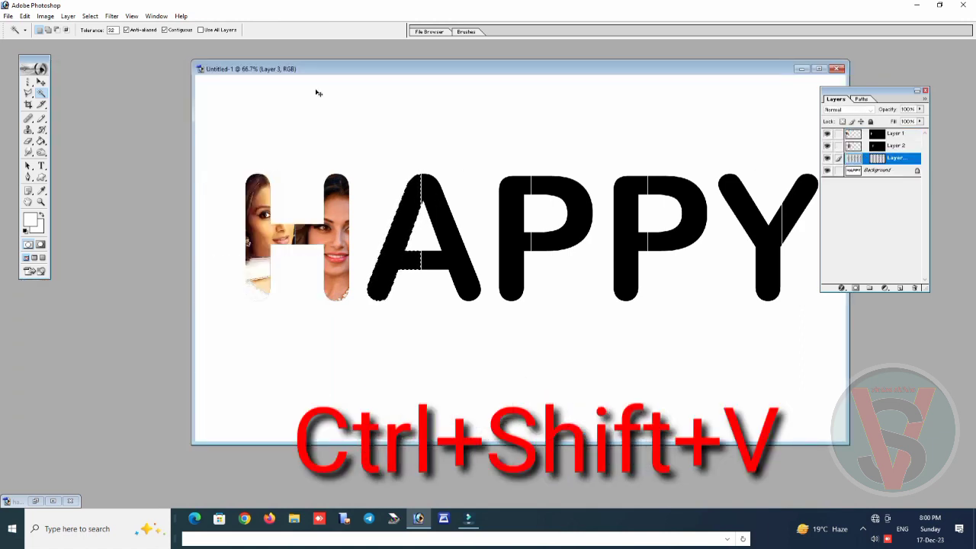
{"action": "key", "text": "ctrl+t"}
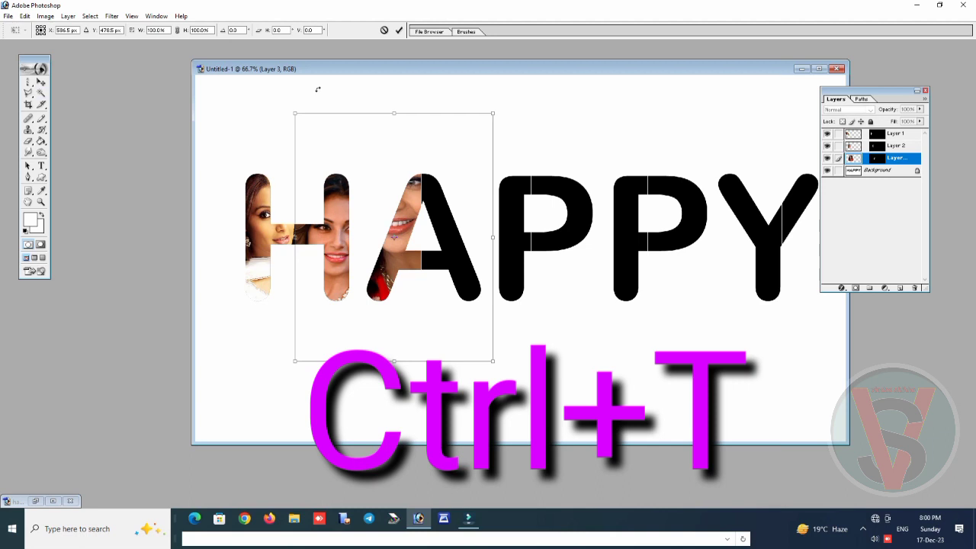
{"action": "left_click_drag", "start_coordinate": [493, 112], "coordinate": [423, 202]}
{"action": "left_click_drag", "start_coordinate": [362, 260], "coordinate": [398, 228]}
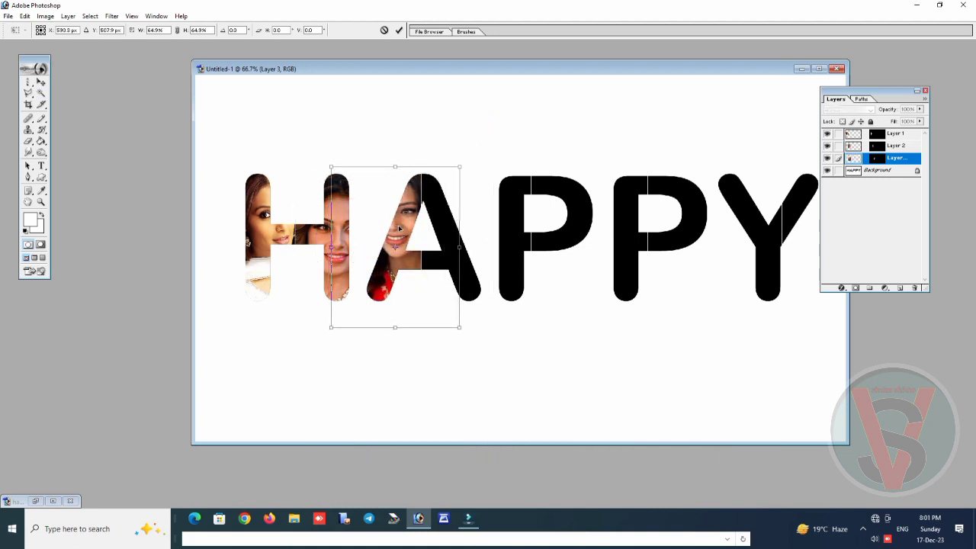
{"action": "key", "text": "Return"}
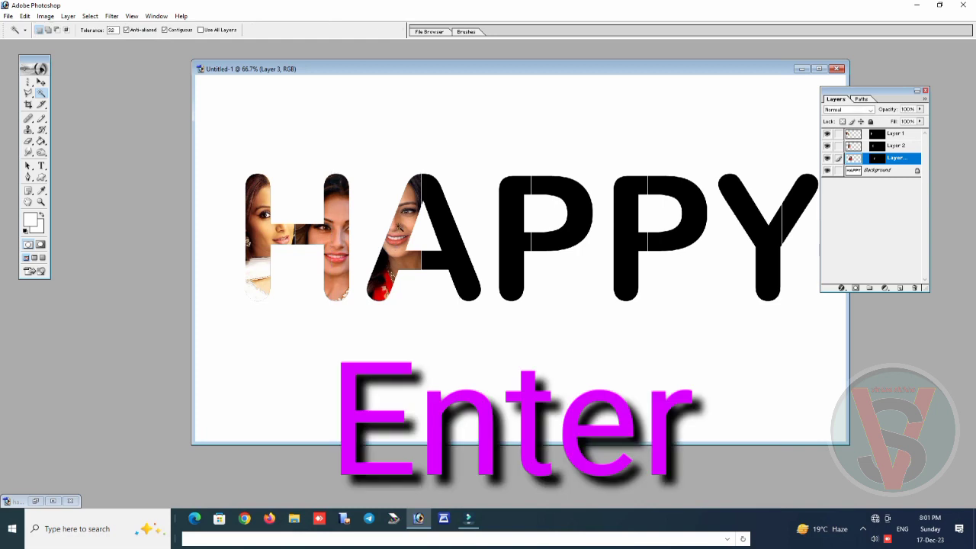
Select the right half of the A on the Background layer and copy the entire 01 photo, closing its file
{"action": "left_click", "coordinate": [869, 171]}
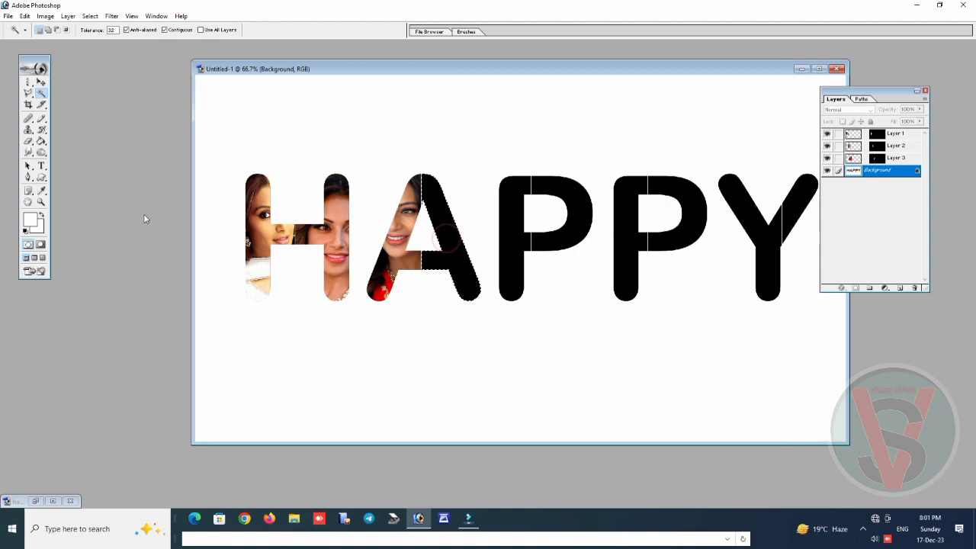
{"action": "double_click", "coordinate": [119, 157]}
{"action": "double_click", "coordinate": [133, 70]}
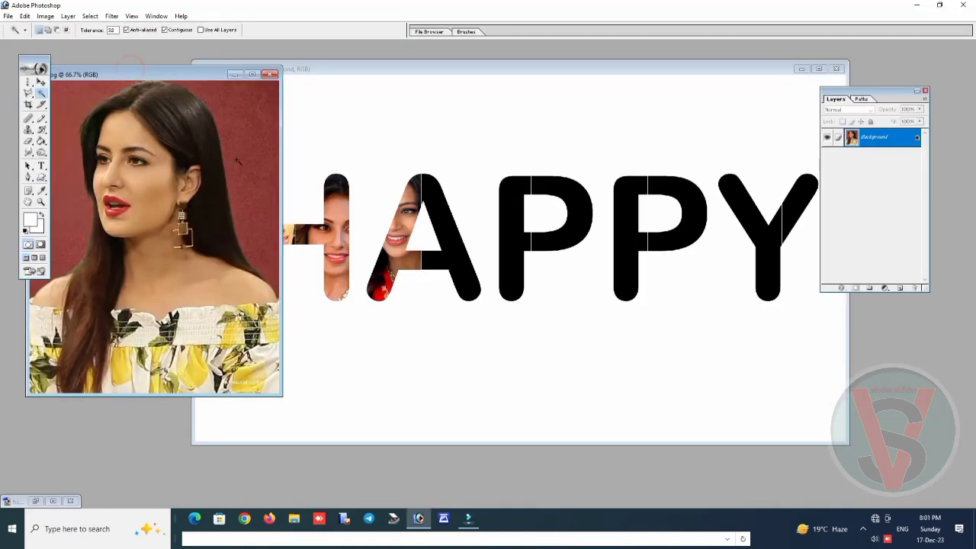
{"action": "key", "text": "ctrl+a"}
{"action": "key", "text": "ctrl+w"}
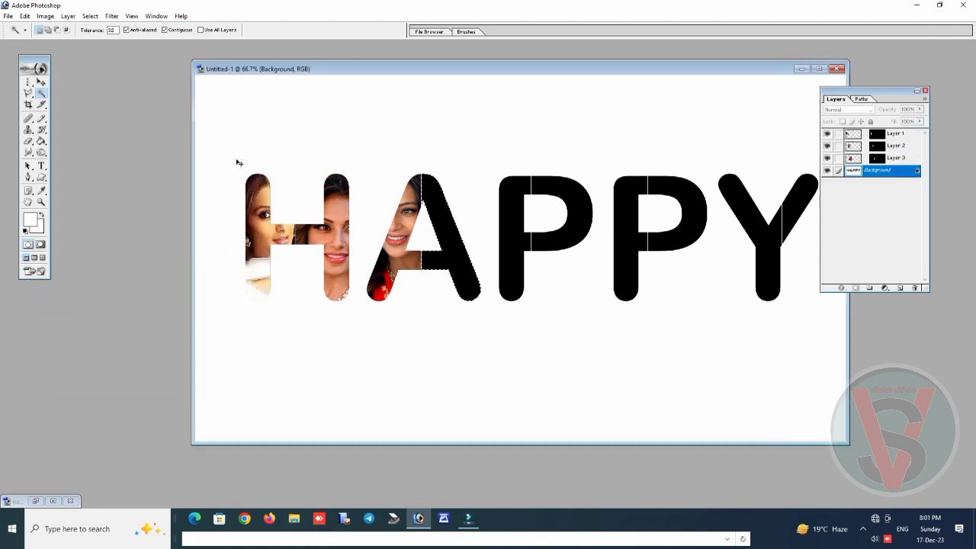
Paste the photo into the right half of the A and scale it proportionally to about 47.7%, with the face in the upper stroke
{"action": "key", "text": "ctrl+shift+v"}
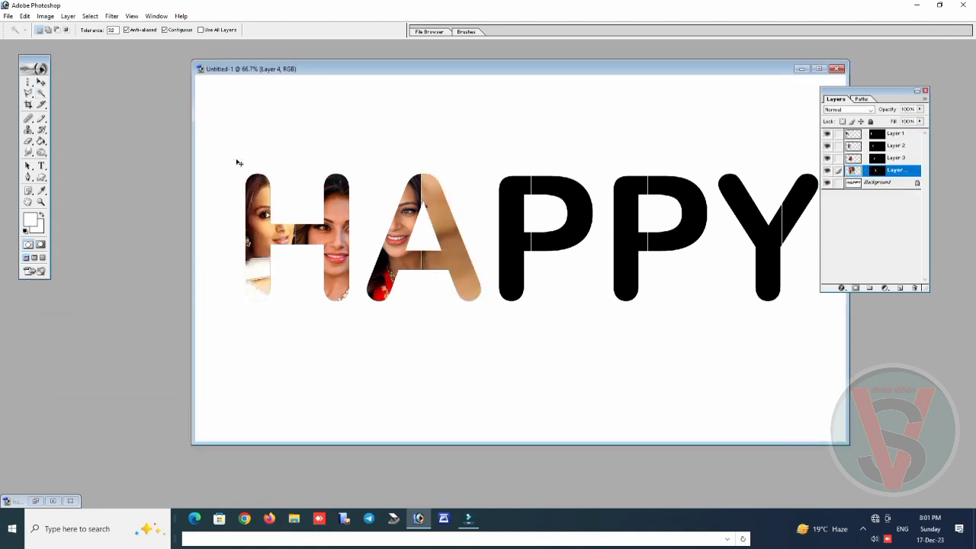
{"action": "key", "text": "ctrl+t"}
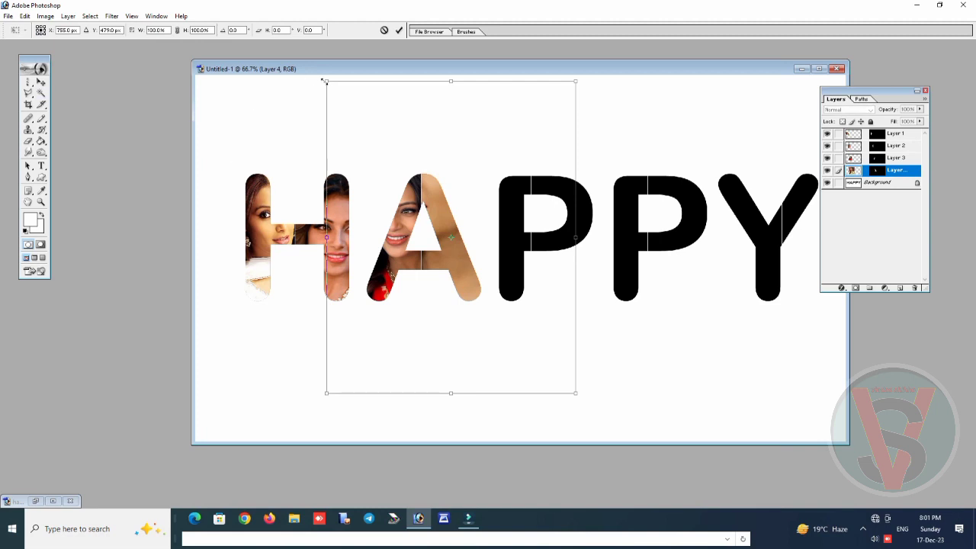
{"action": "left_click_drag", "start_coordinate": [324, 79], "coordinate": [454, 244]}
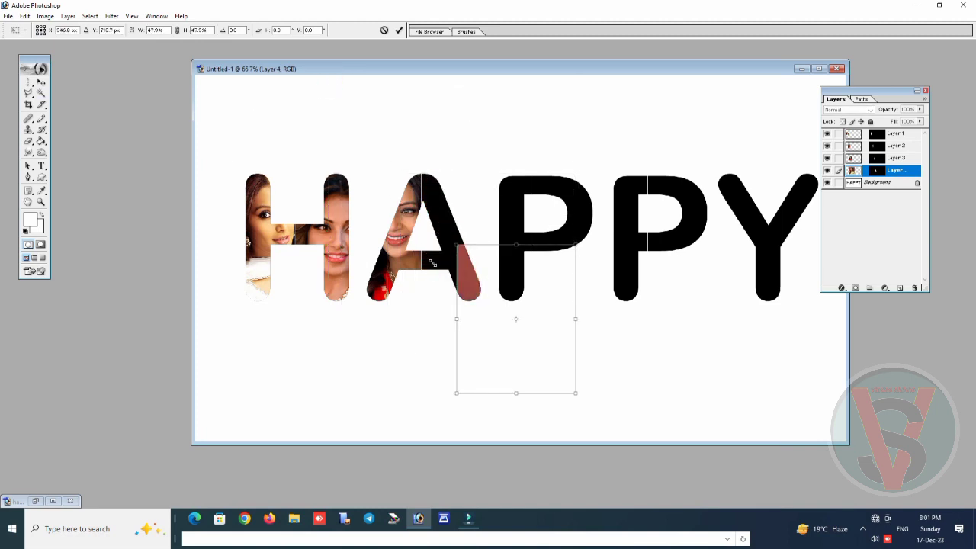
{"action": "left_click_drag", "start_coordinate": [501, 277], "coordinate": [450, 207]}
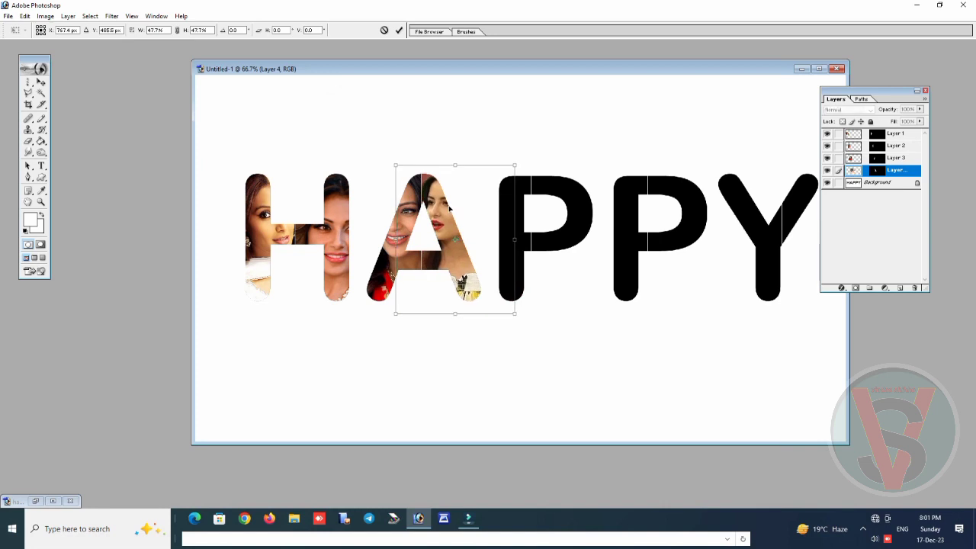
{"action": "key", "text": "Return"}
Select the left half of the first P on the Background layer and copy the entire a0e3ae82-8b23 photo, closing its file
{"action": "key", "text": "w"}
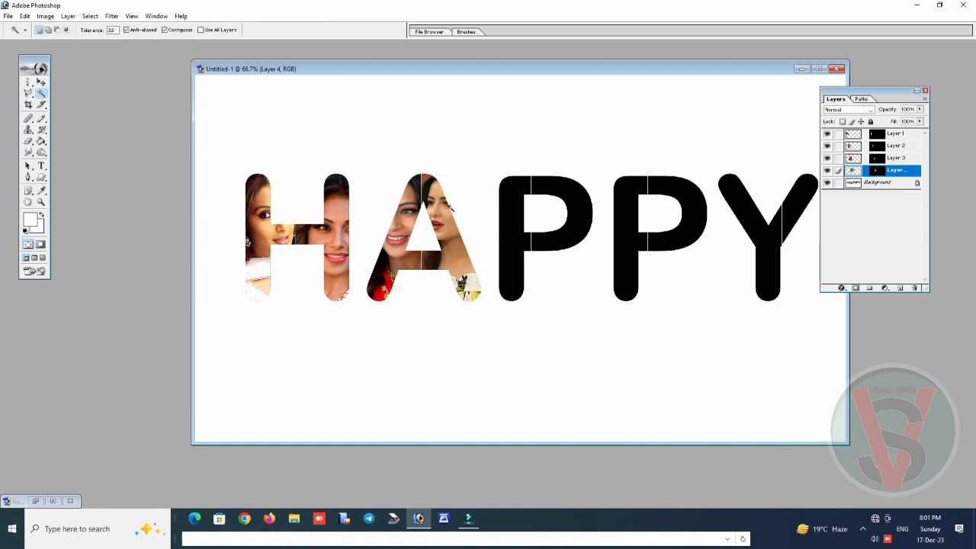
{"action": "left_click", "coordinate": [859, 183]}
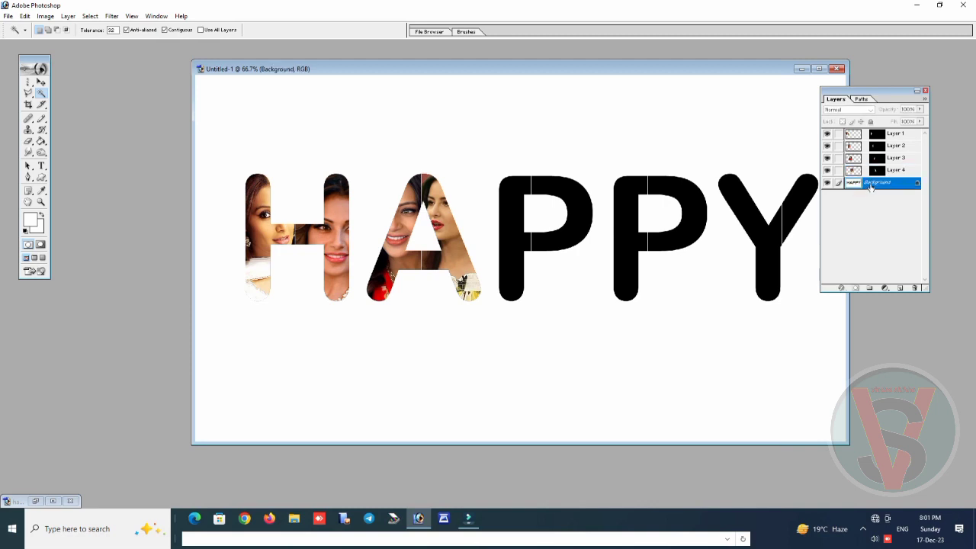
{"action": "left_click", "coordinate": [511, 241]}
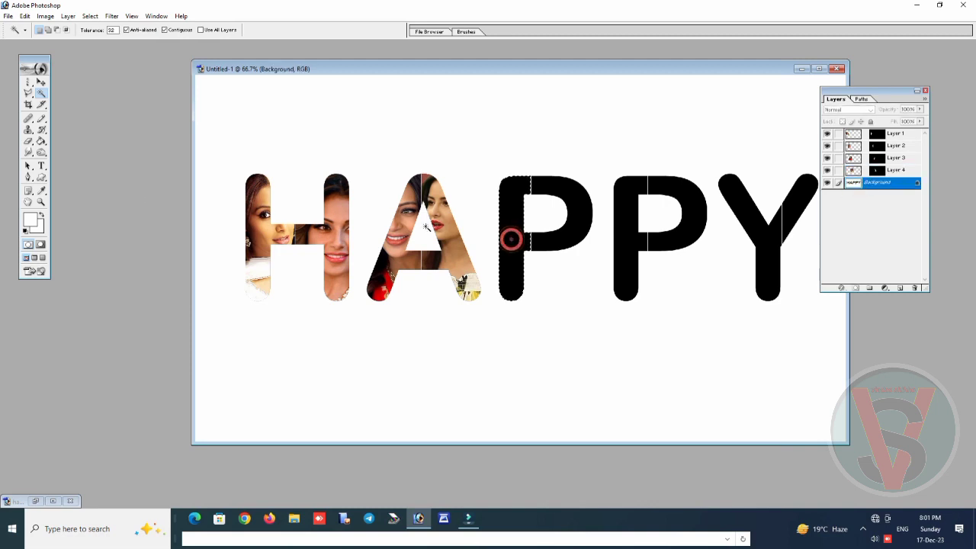
{"action": "double_click", "coordinate": [104, 170]}
{"action": "double_click", "coordinate": [352, 72]}
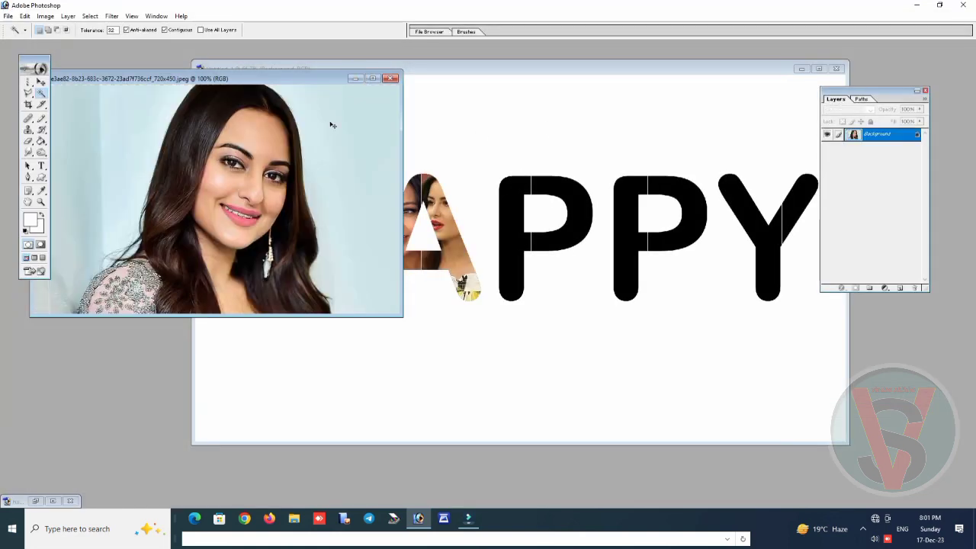
{"action": "key", "text": "ctrl+w"}
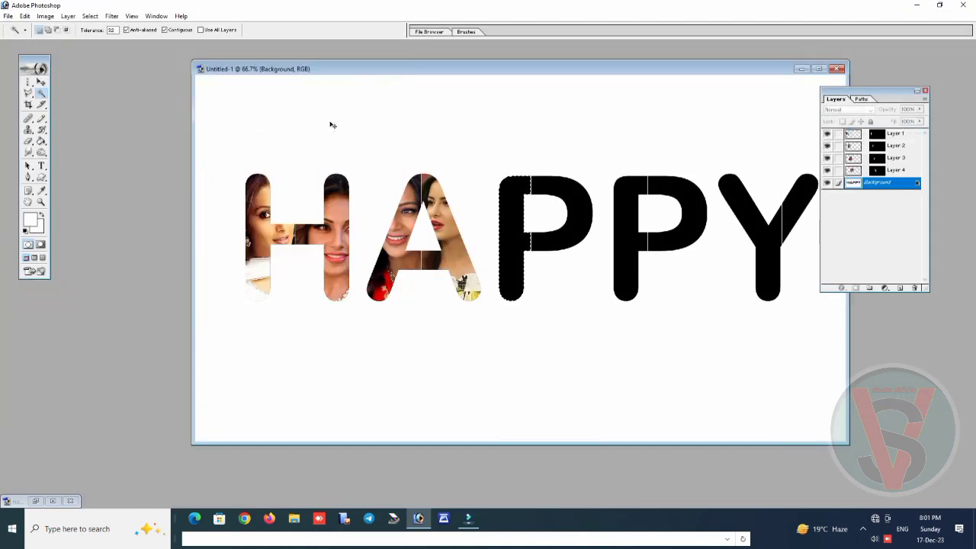
Paste the photo into the left half of the first P and narrow it to about 56.9% width, with the face in the stem
{"action": "key", "text": "ctrl+shift+v"}
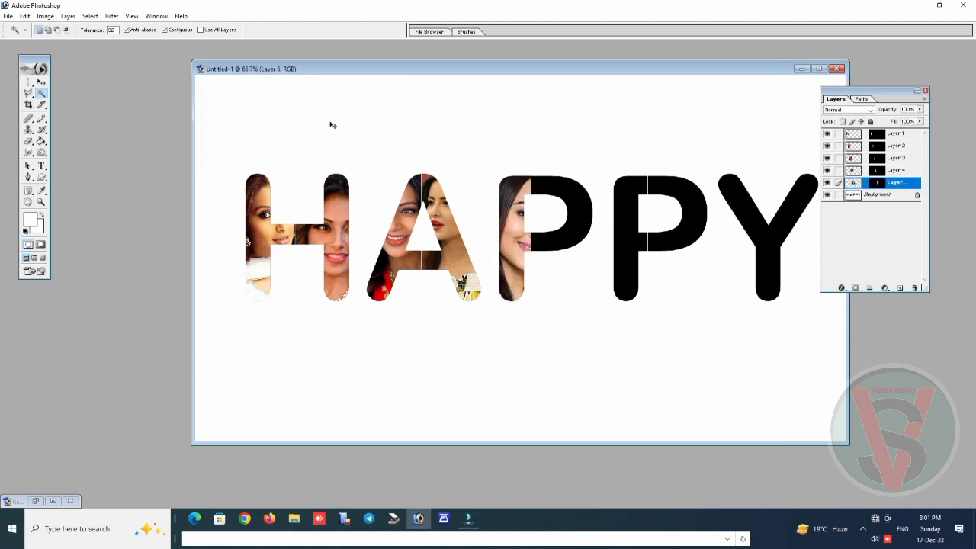
{"action": "key", "text": "ctrl+t"}
{"action": "left_click_drag", "start_coordinate": [392, 273], "coordinate": [498, 272]}
{"action": "left_click_drag", "start_coordinate": [564, 248], "coordinate": [509, 254]}
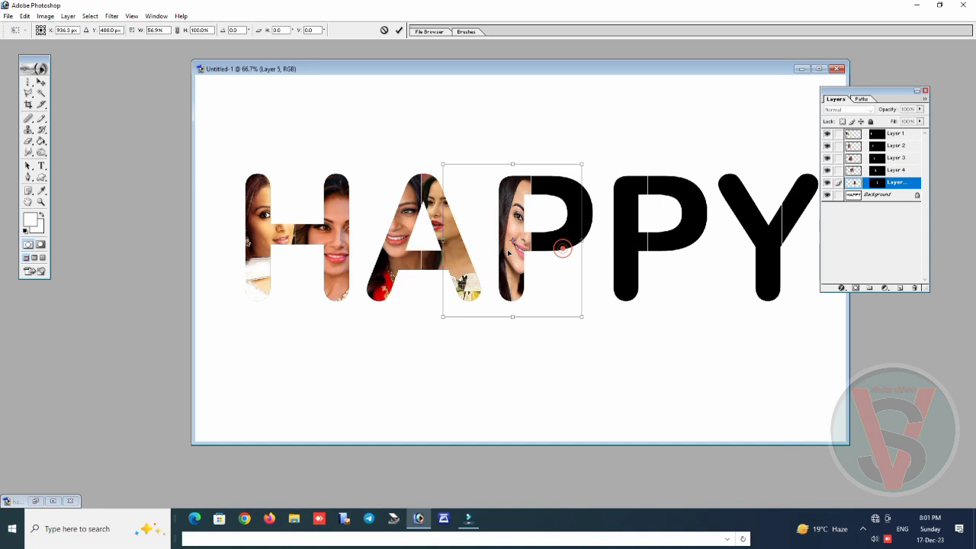
{"action": "key", "text": "Return"}
Select the right half of the first P on the Background layer and copy the entire Sonakshi_Sinha_in_April_2022 photo, closing its file
{"action": "key", "text": "w"}
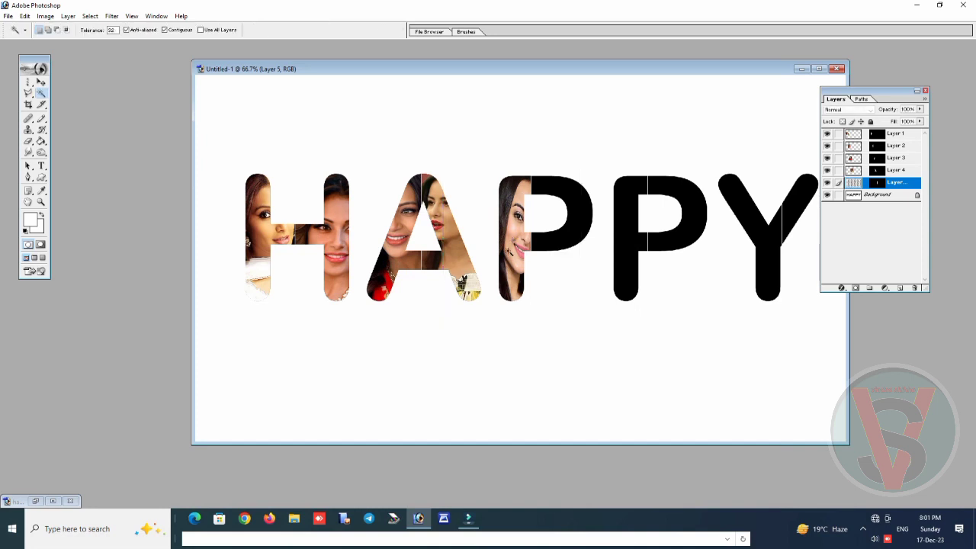
{"action": "left_click", "coordinate": [862, 197]}
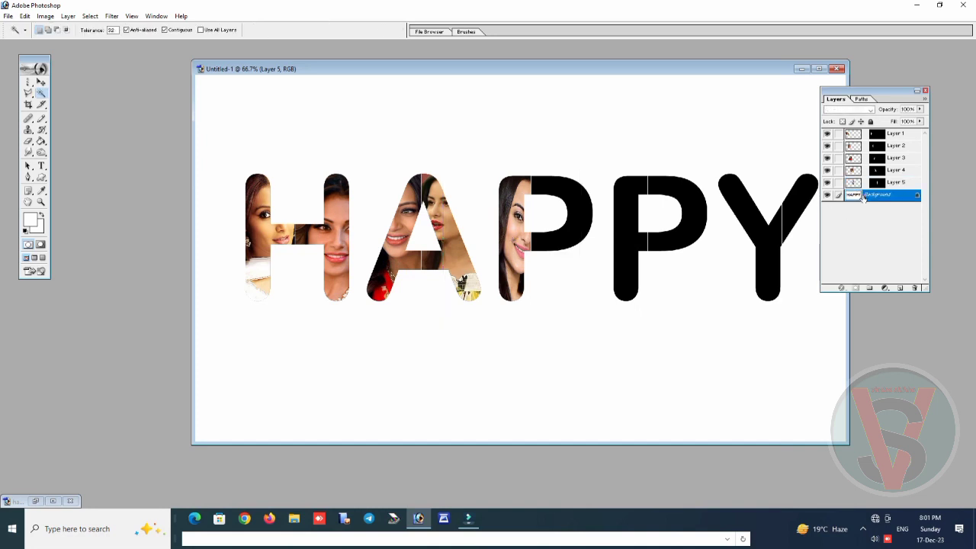
{"action": "left_click", "coordinate": [578, 211]}
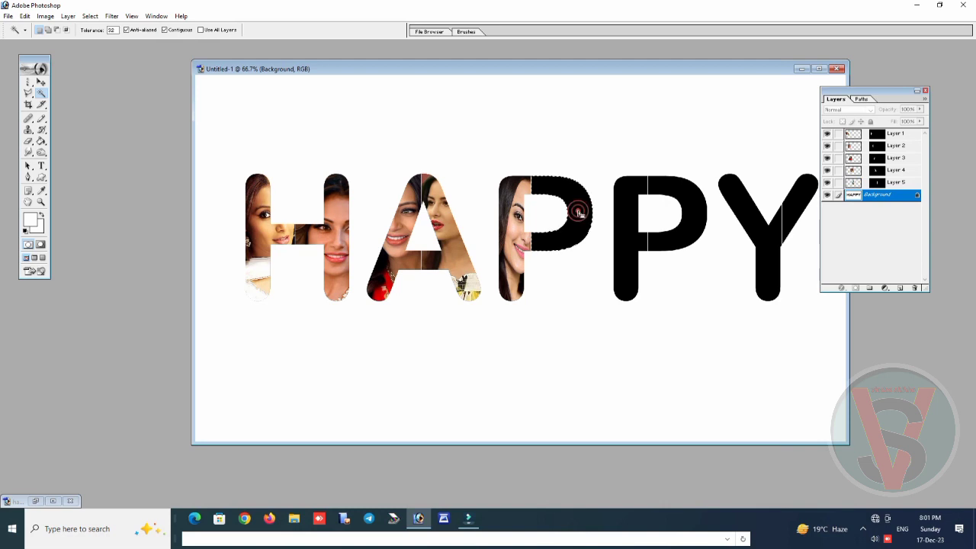
{"action": "double_click", "coordinate": [93, 196]}
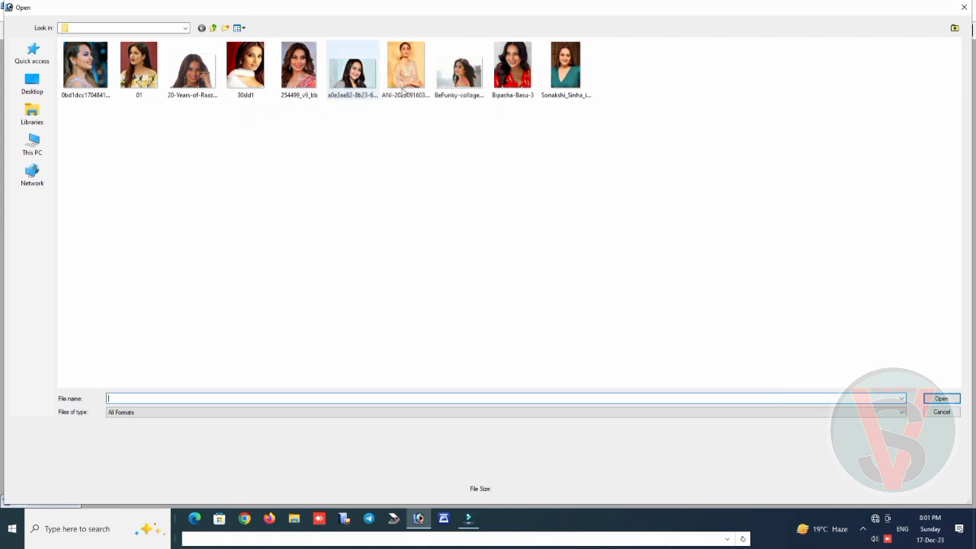
{"action": "double_click", "coordinate": [552, 79]}
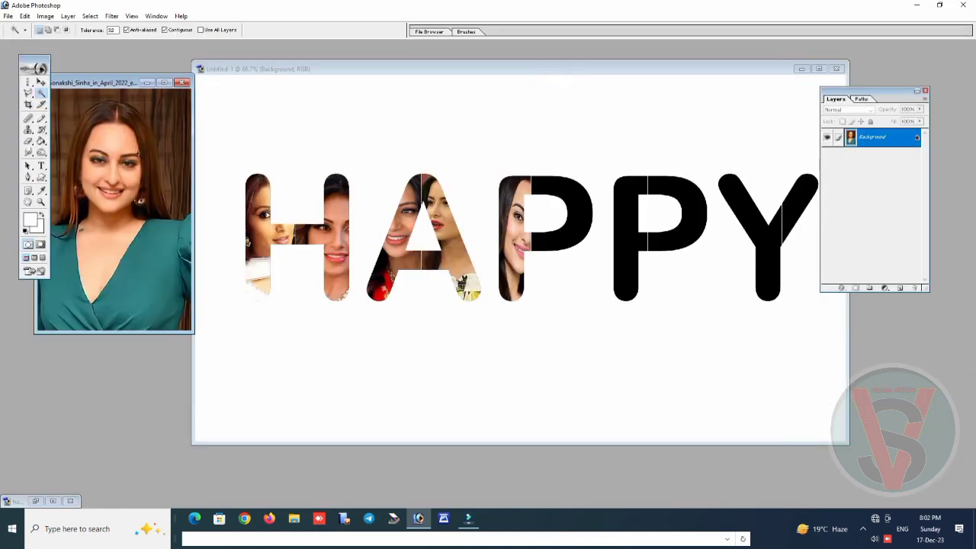
{"action": "key", "text": "ctrl+a"}
{"action": "key", "text": "ctrl+w"}
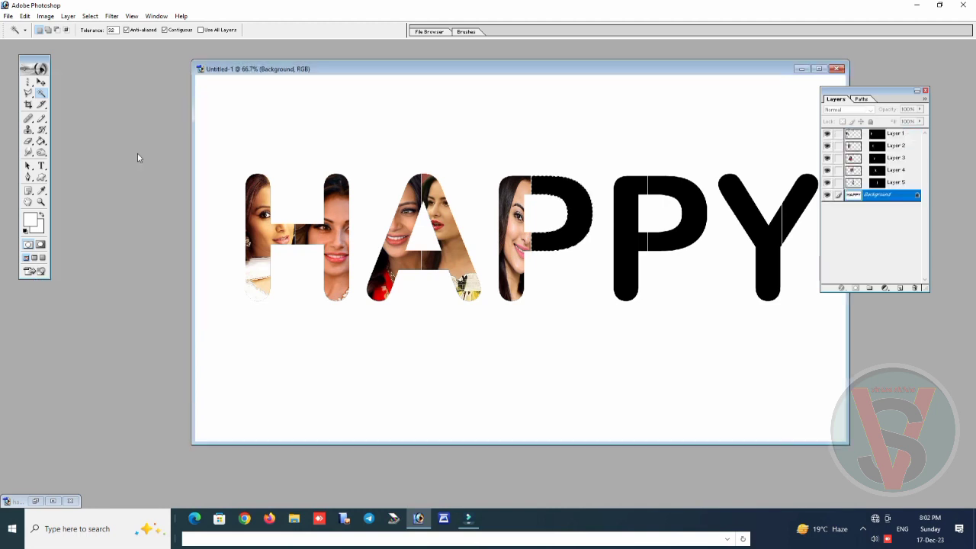
Paste the photo into the right half of the first P and scale it proportionally to about 65.6%, with the face in the bowl's curve
{"action": "key", "text": "ctrl+shift+v"}
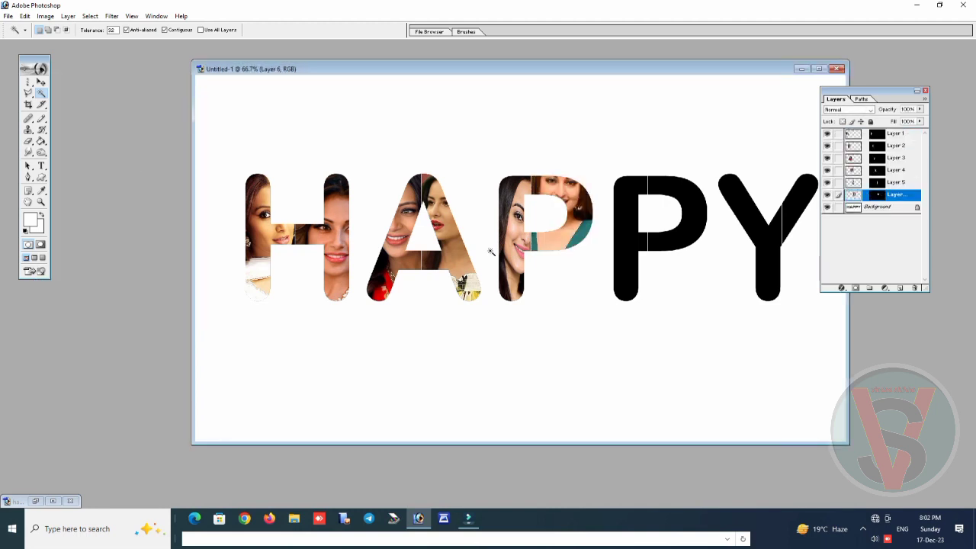
{"action": "key", "text": "ctrl+t"}
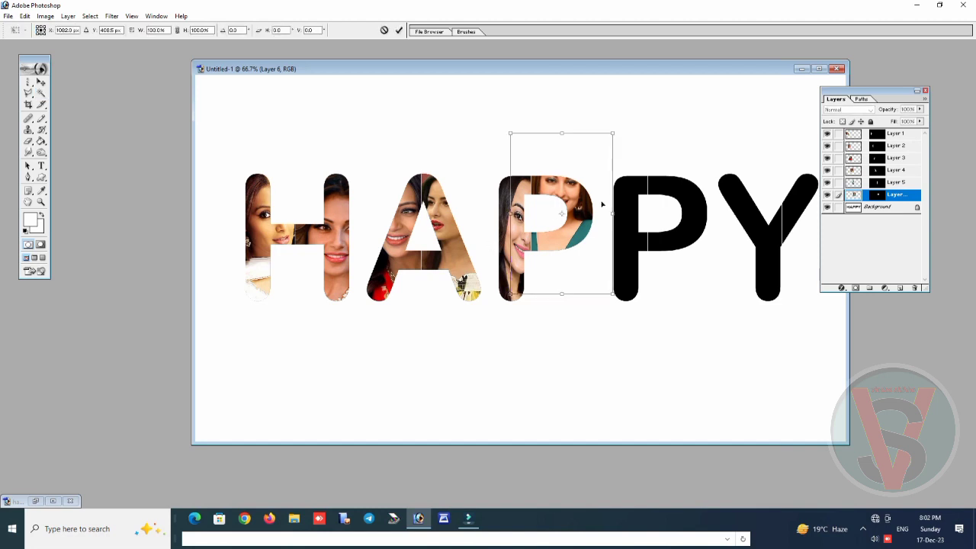
{"action": "left_click_drag", "start_coordinate": [511, 135], "coordinate": [546, 190]}
{"action": "mouse_move", "coordinate": [580, 226]}
{"action": "left_mouse_down"}
{"action": "mouse_move", "coordinate": [562, 209]}
{"action": "mouse_move", "coordinate": [576, 212]}
{"action": "left_mouse_up"}
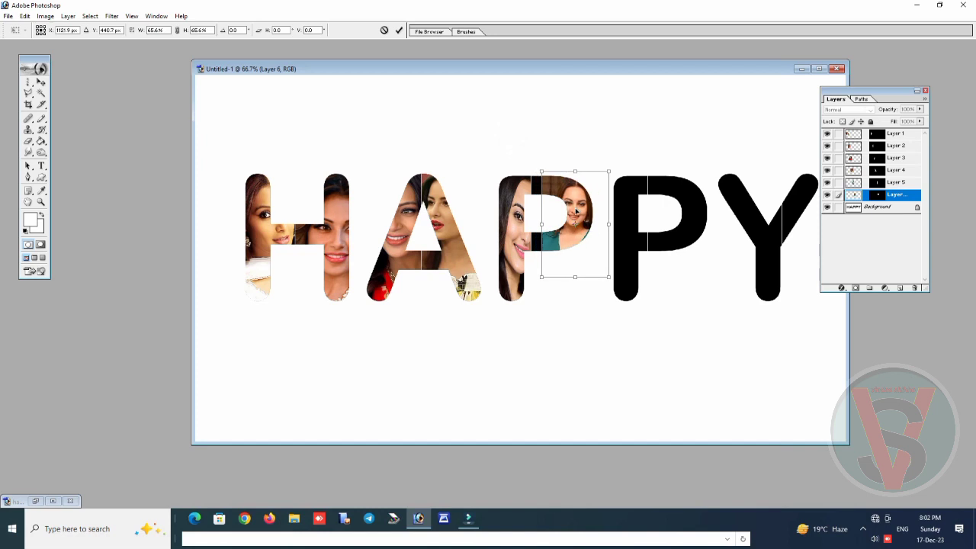
Select the left half of the second P on the Background layer and copy the entire 254499_v9_bb photo, closing its file
{"action": "key", "text": "w"}
{"action": "left_click", "coordinate": [858, 208]}
{"action": "left_click", "coordinate": [628, 228]}
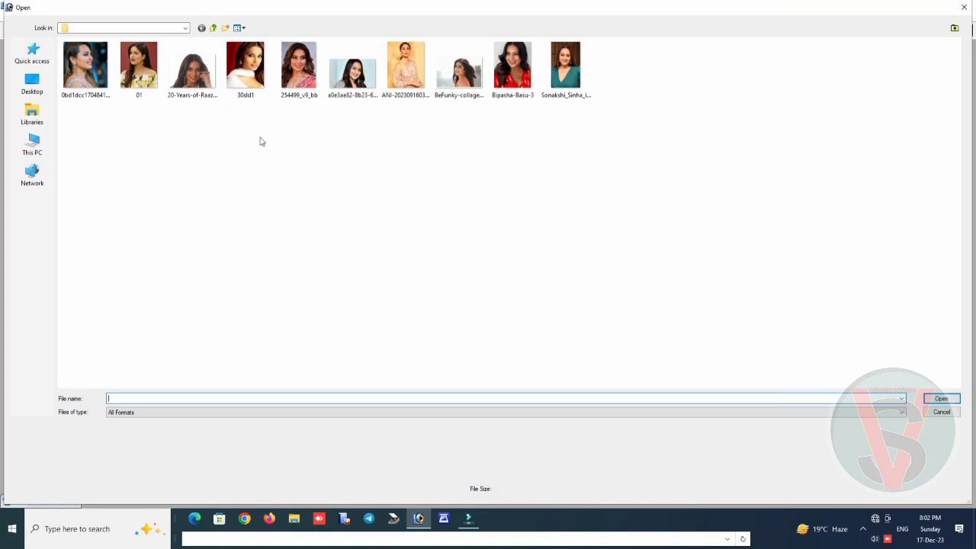
{"action": "double_click", "coordinate": [296, 73]}
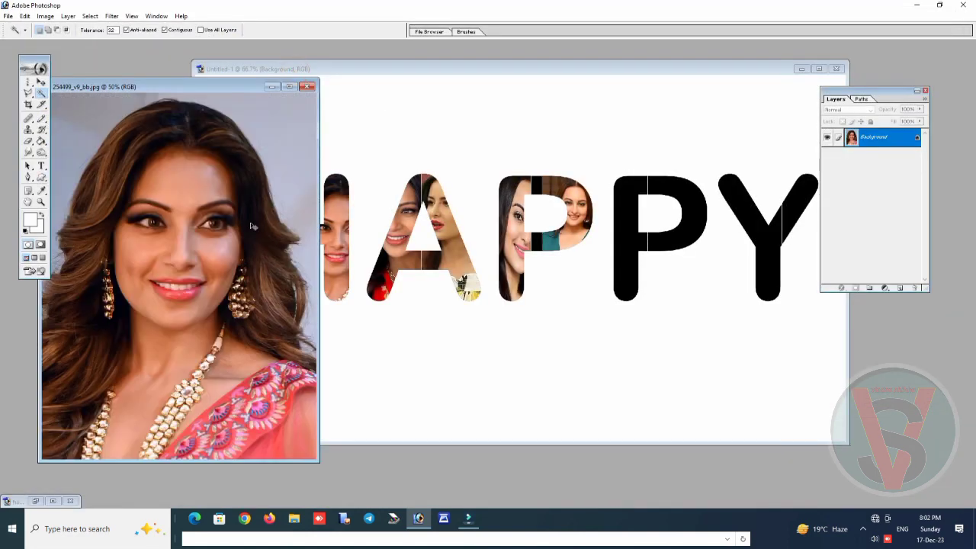
{"action": "key", "text": "ctrl+a"}
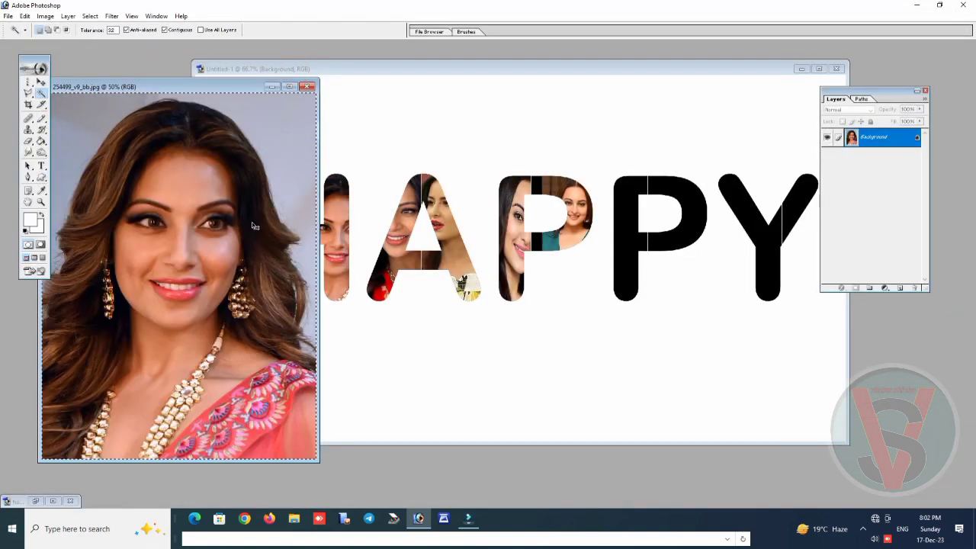
{"action": "key", "text": "ctrl+w"}
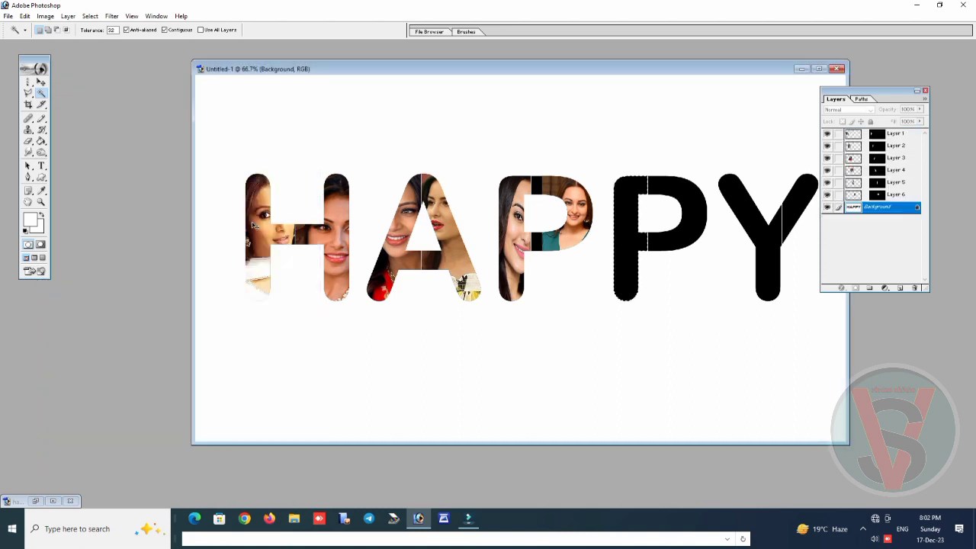
Paste the photo into the left half of the second P and scale it proportionally to about 37.7%, with the face in the stem
{"action": "key", "text": "ctrl+shift+v"}
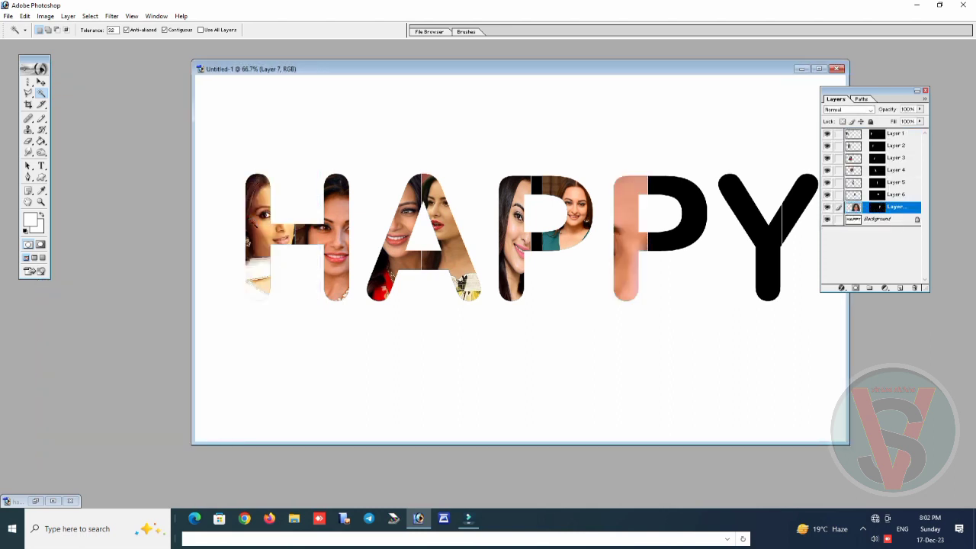
{"action": "key", "text": "ctrl+t"}
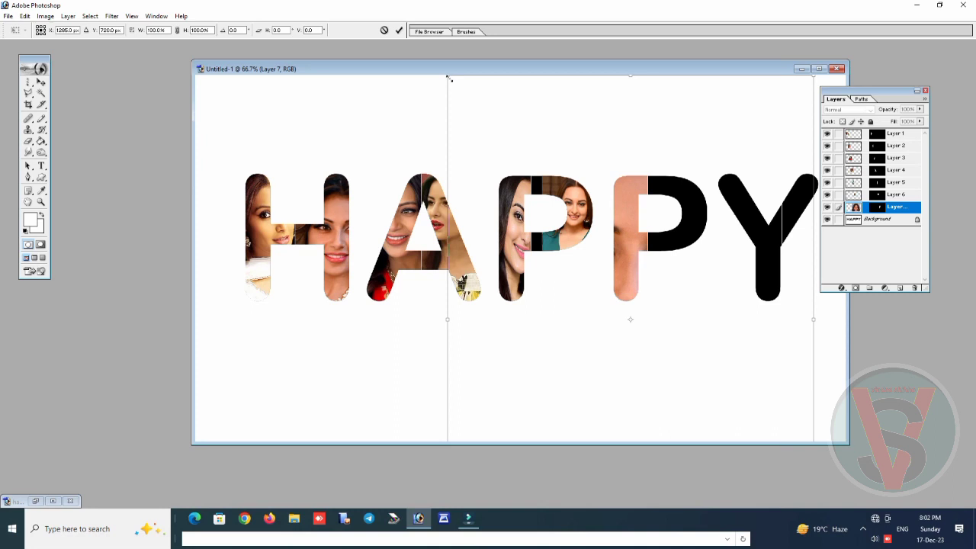
{"action": "left_click_drag", "start_coordinate": [448, 78], "coordinate": [602, 281]}
{"action": "left_click_drag", "start_coordinate": [678, 321], "coordinate": [596, 111]}
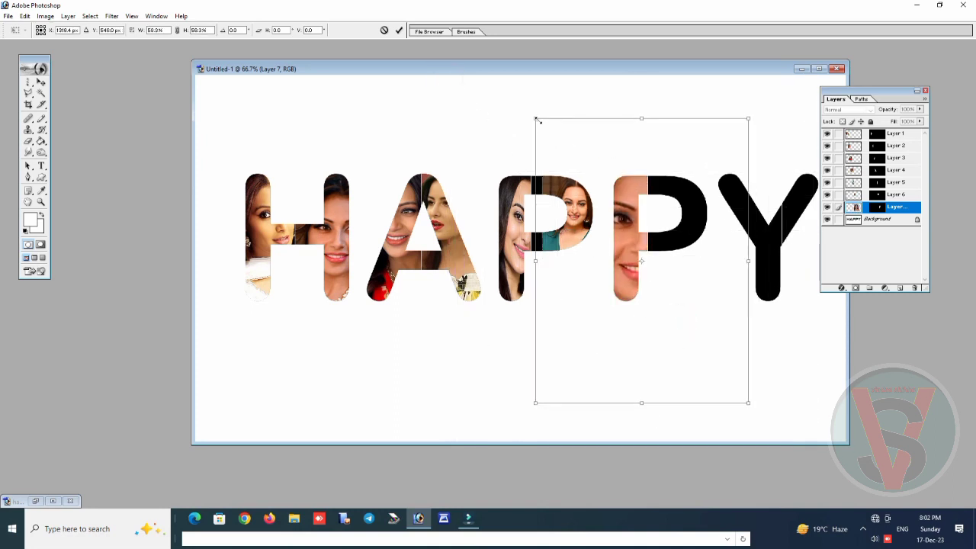
{"action": "left_click_drag", "start_coordinate": [537, 119], "coordinate": [610, 218]}
{"action": "left_click_drag", "start_coordinate": [664, 259], "coordinate": [617, 189]}
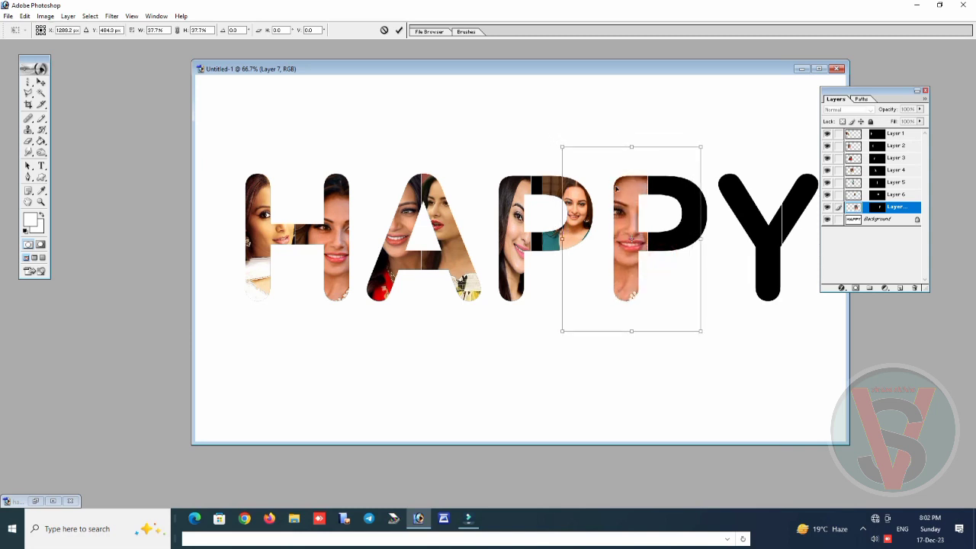
{"action": "key", "text": "w"}
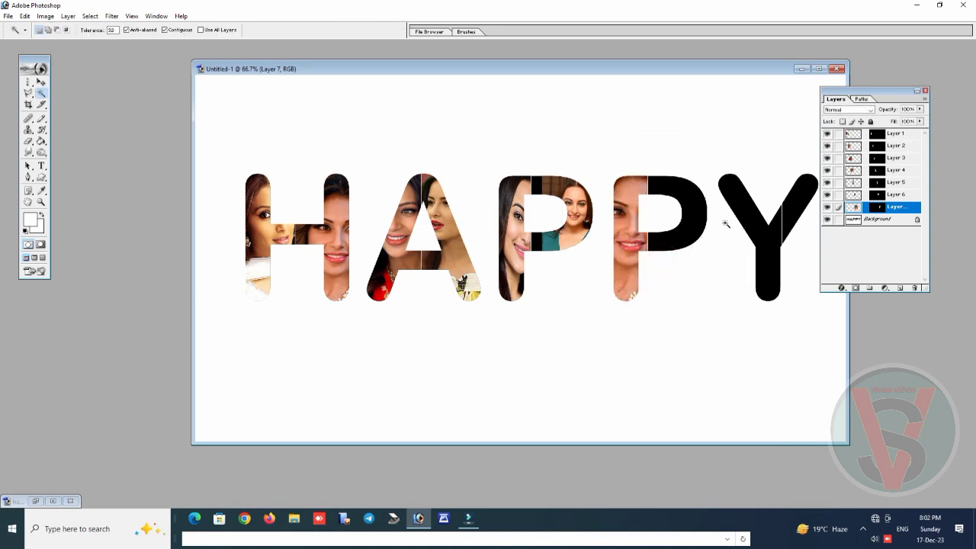
Select the right half of the second P on the Background layer and copy the entire Bipasha-Basu-3 photo, closing its file
{"action": "left_click", "coordinate": [866, 221]}
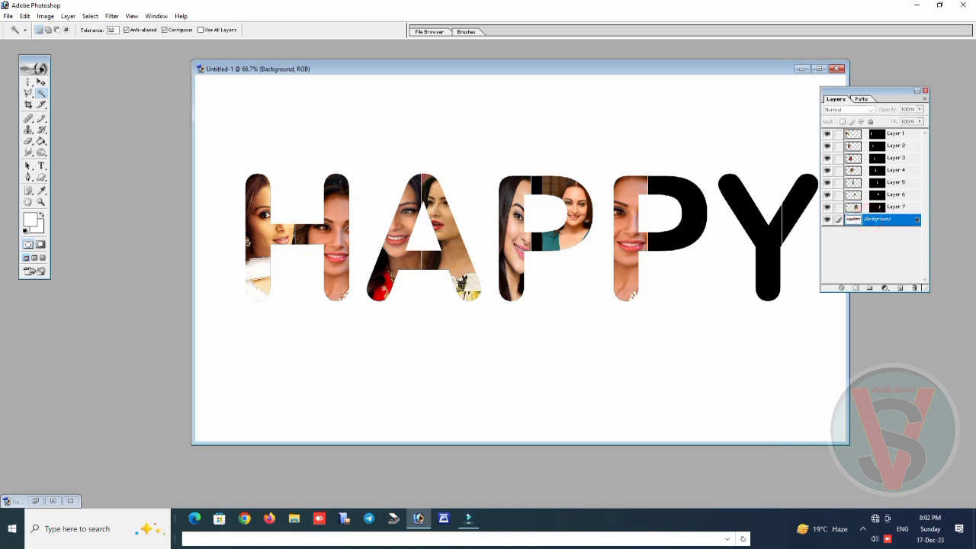
{"action": "left_click", "coordinate": [682, 197]}
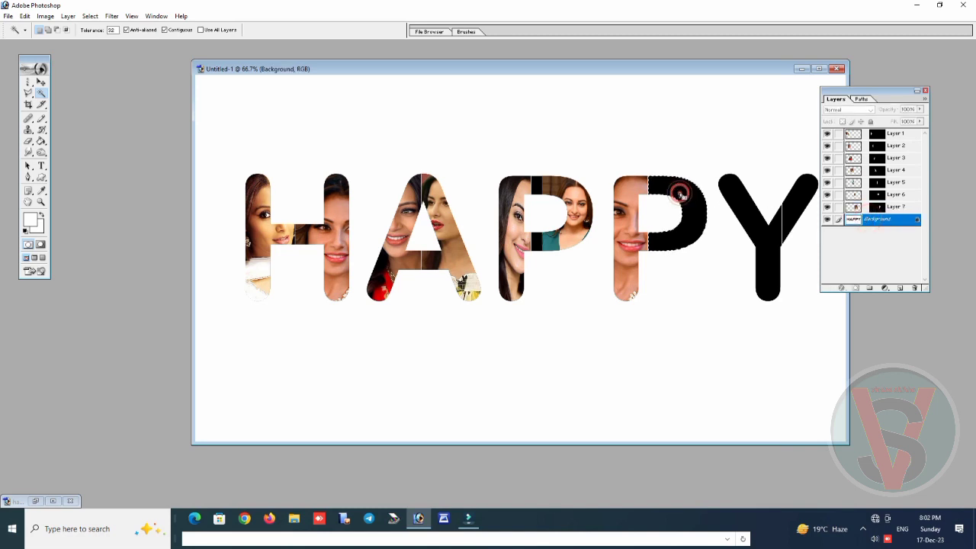
{"action": "double_click", "coordinate": [107, 180]}
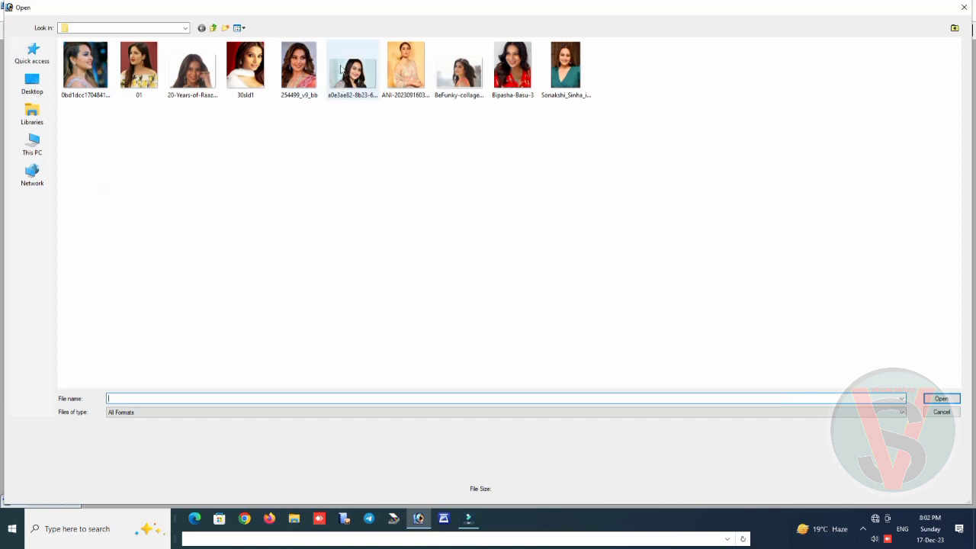
{"action": "double_click", "coordinate": [509, 71]}
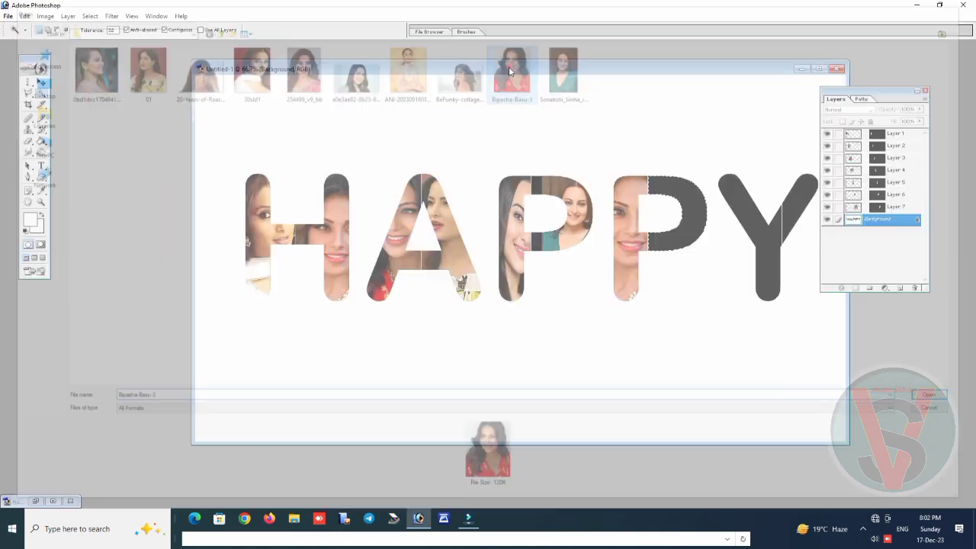
{"action": "key", "text": "ctrl+a"}
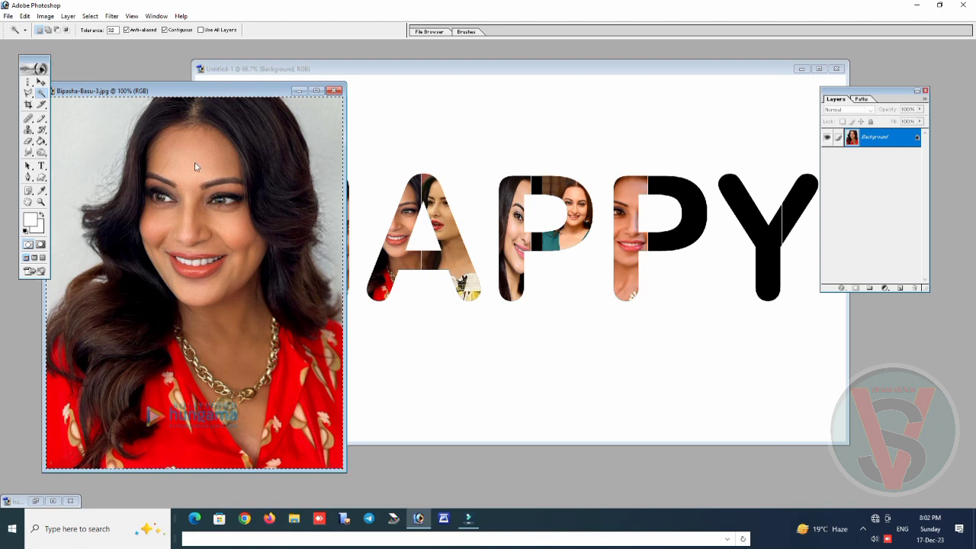
{"action": "key", "text": "ctrl+w"}
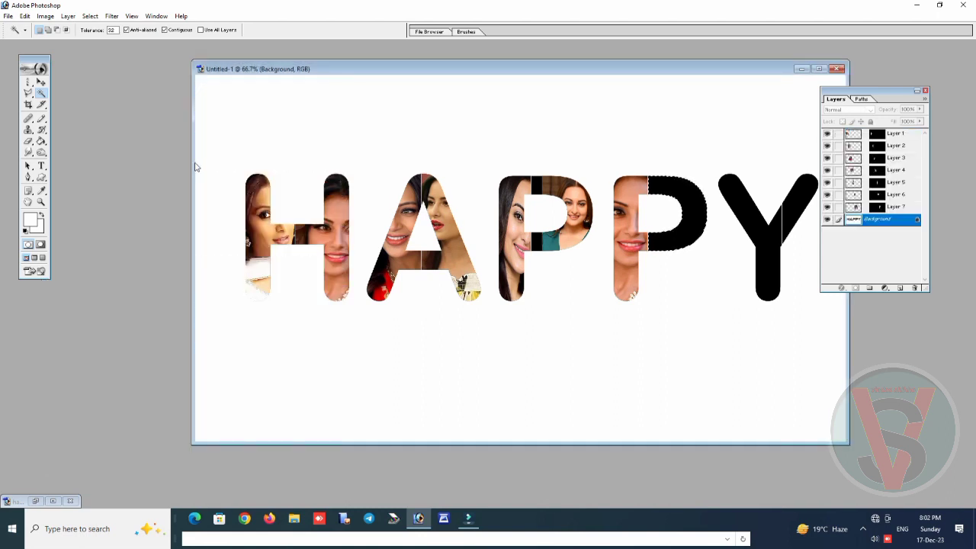
Paste the photo into the right half of the second P and scale it to about 47.2% width and 53.8% height, face in the bowl
{"action": "key", "text": "ctrl+shift+v"}
{"action": "key", "text": "ctrl+t"}
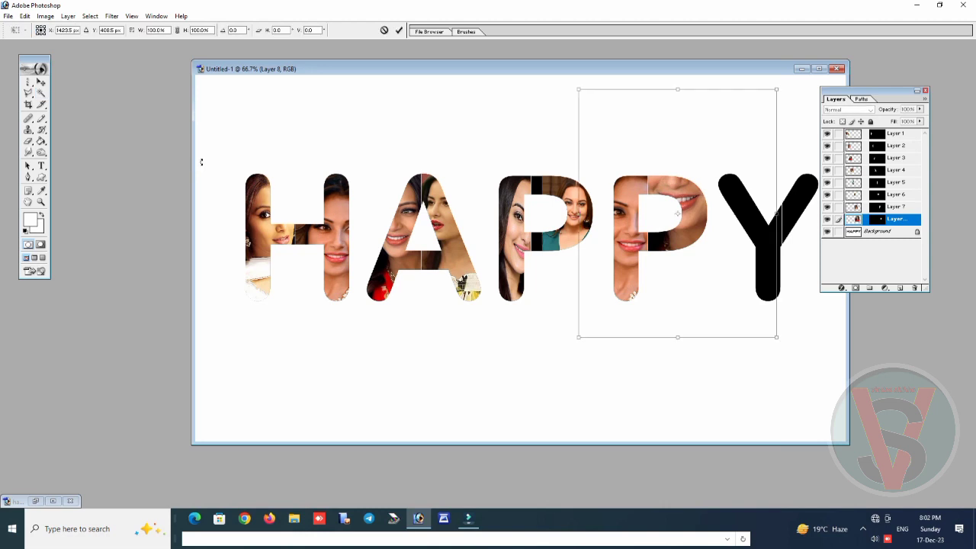
{"action": "left_click_drag", "start_coordinate": [577, 91], "coordinate": [670, 204]}
{"action": "left_click_drag", "start_coordinate": [771, 236], "coordinate": [752, 194]}
{"action": "left_click_drag", "start_coordinate": [707, 242], "coordinate": [676, 198]}
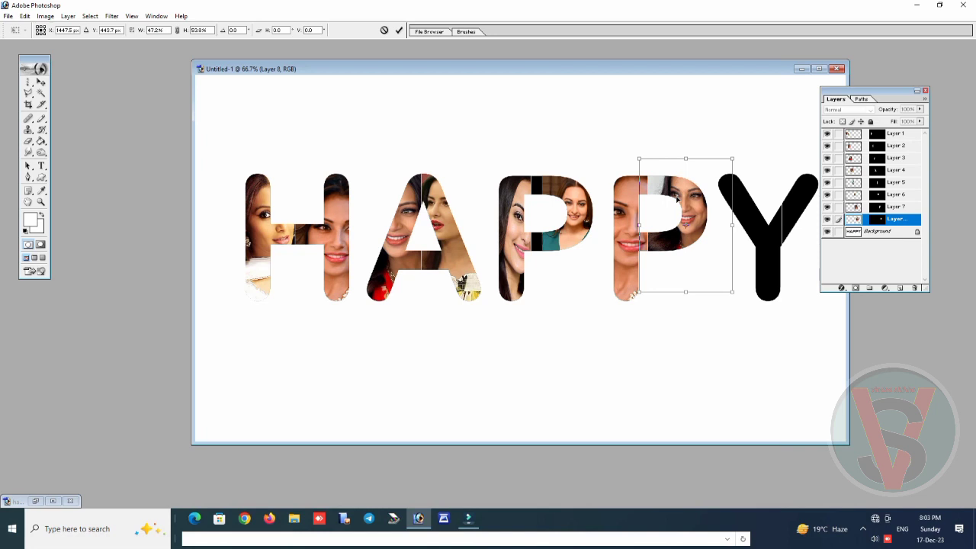
{"action": "key", "text": "Return"}
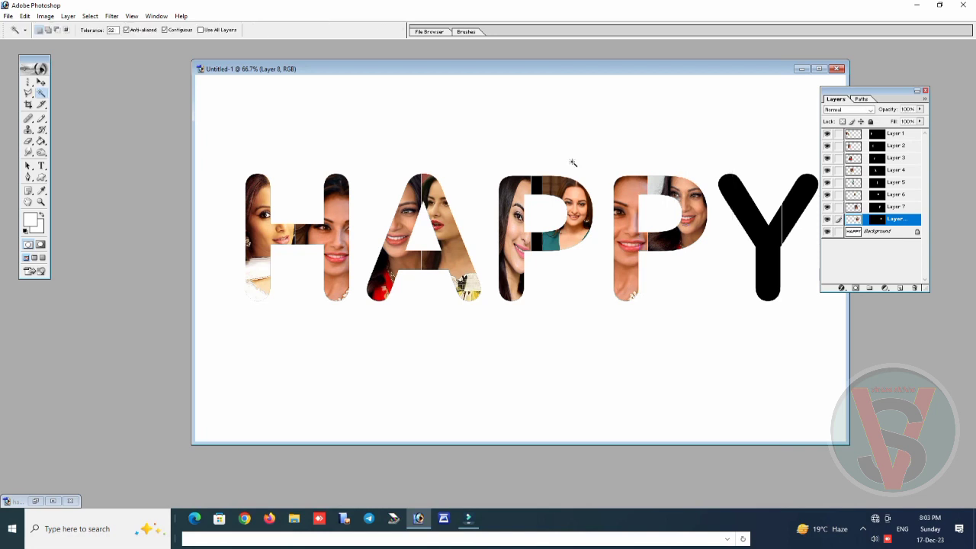
Select the left half of the Y on the Background layer and copy the entire photo whose file name begins with 0bd1dcc1704841
{"action": "left_click", "coordinate": [869, 232]}
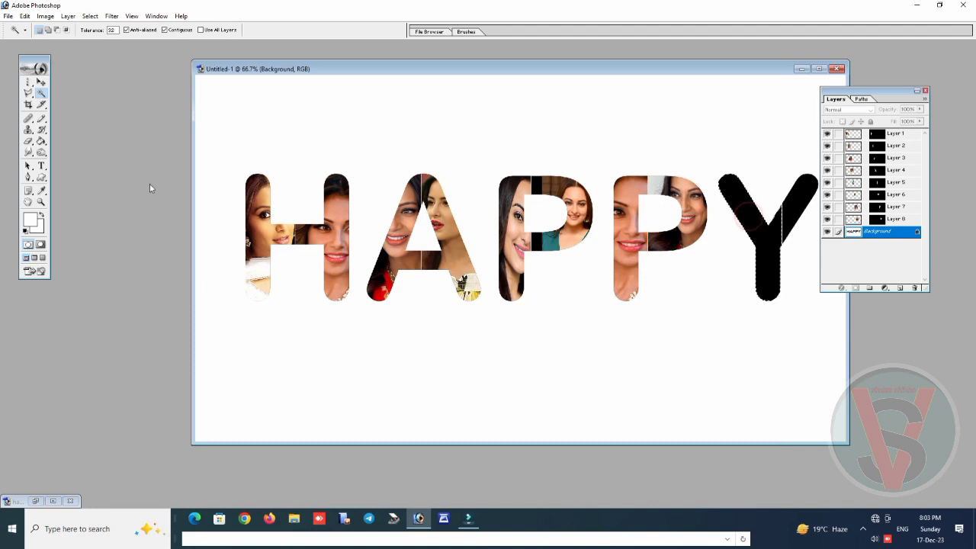
{"action": "double_click", "coordinate": [126, 170]}
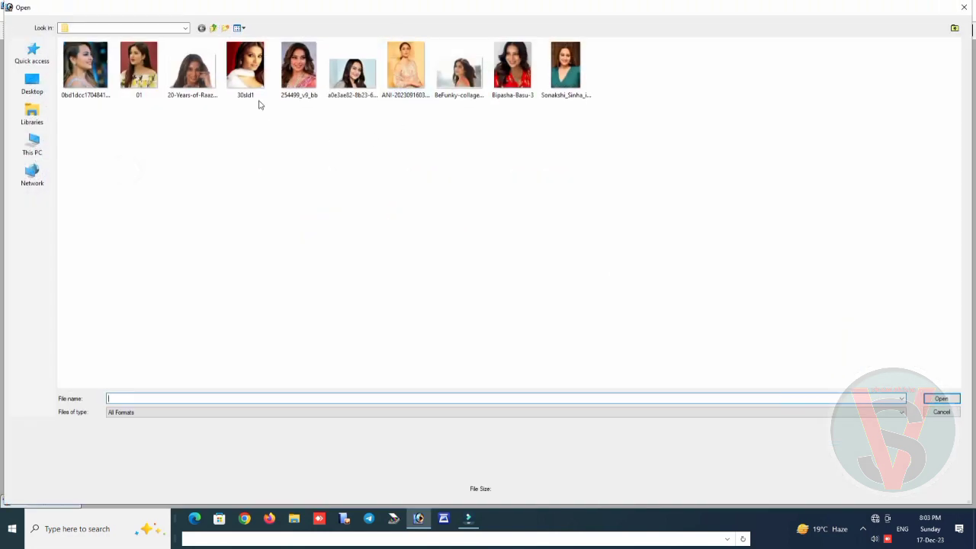
{"action": "double_click", "coordinate": [93, 76]}
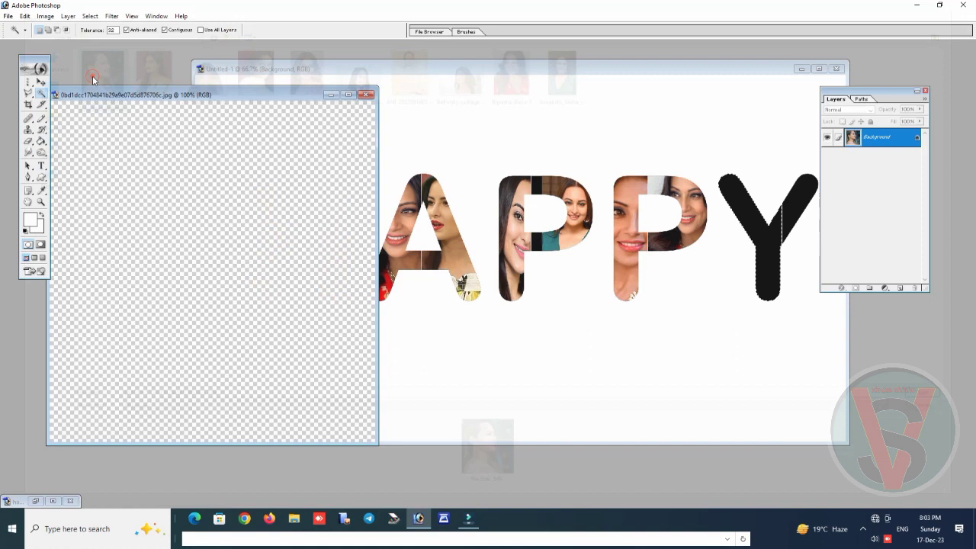
{"action": "key", "text": "ctrl+a"}
Paste the photo into the left half of the Y and scale it to about 53.6% width and 61.0% height, face in the arm
{"action": "key", "text": "ctrl+shift+v"}
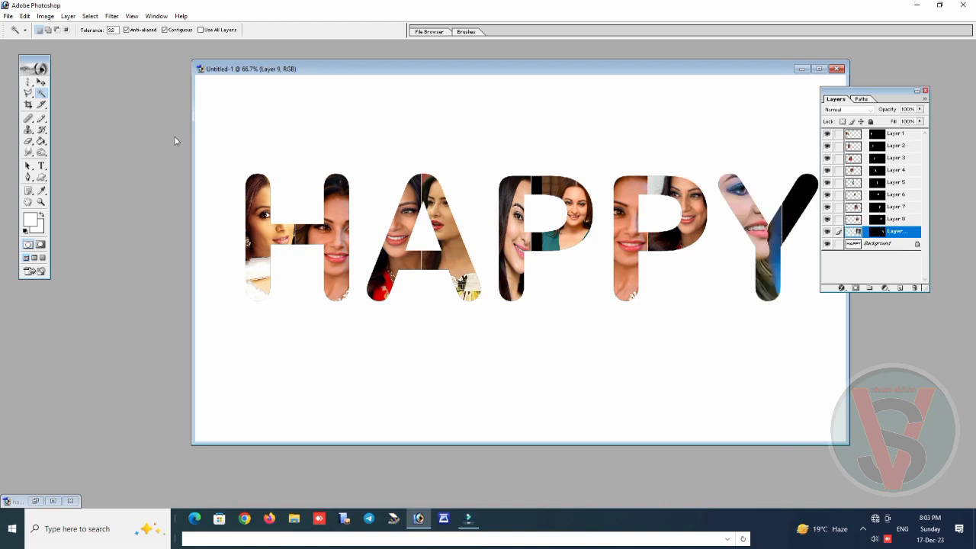
{"action": "key", "text": "ctrl+t"}
{"action": "left_click_drag", "start_coordinate": [625, 123], "coordinate": [725, 226]}
{"action": "left_click_drag", "start_coordinate": [789, 265], "coordinate": [747, 208]}
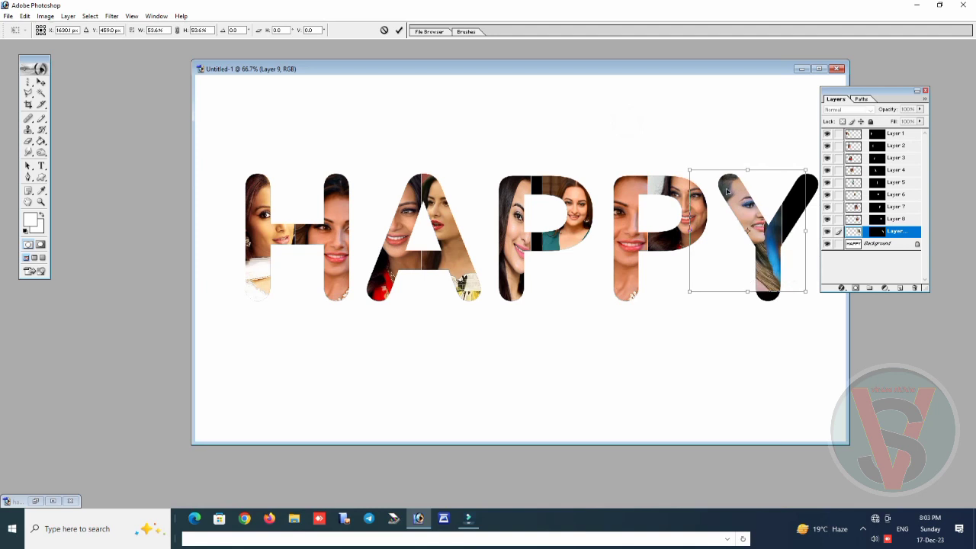
{"action": "left_click_drag", "start_coordinate": [747, 291], "coordinate": [748, 308]}
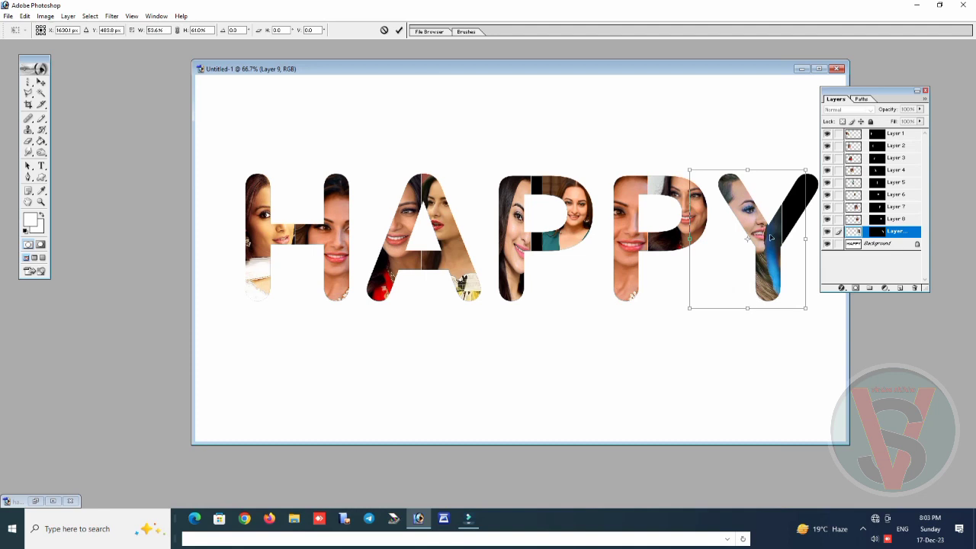
{"action": "left_click_drag", "start_coordinate": [767, 237], "coordinate": [770, 236]}
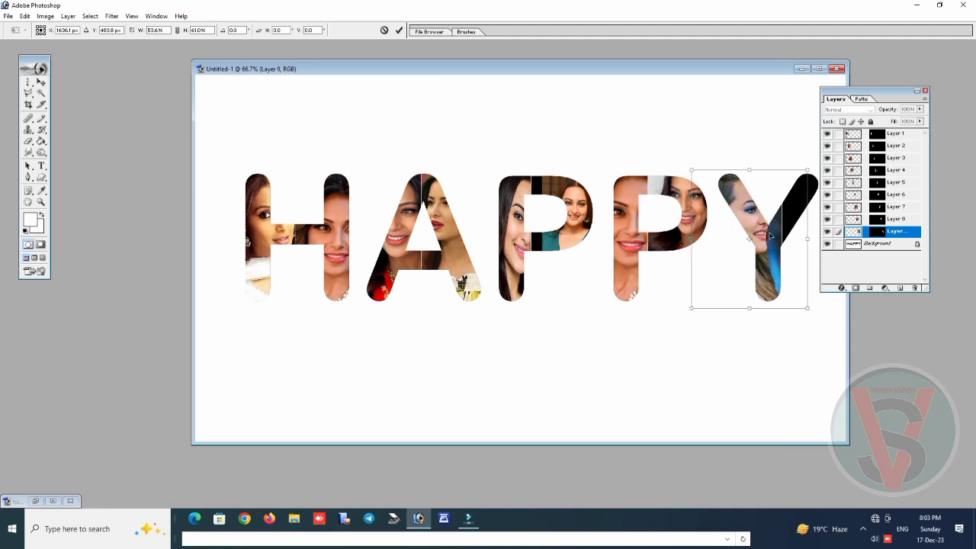
{"action": "key", "text": "w"}
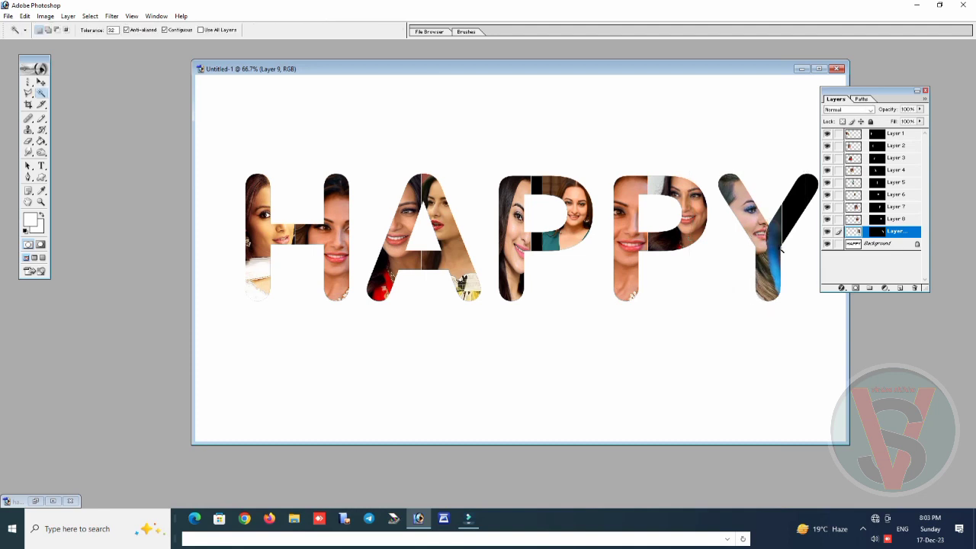
Select the right half of the Y on the Background layer and copy the entire 20-Years-of-Raaz photo, closing its file
{"action": "left_click", "coordinate": [868, 244]}
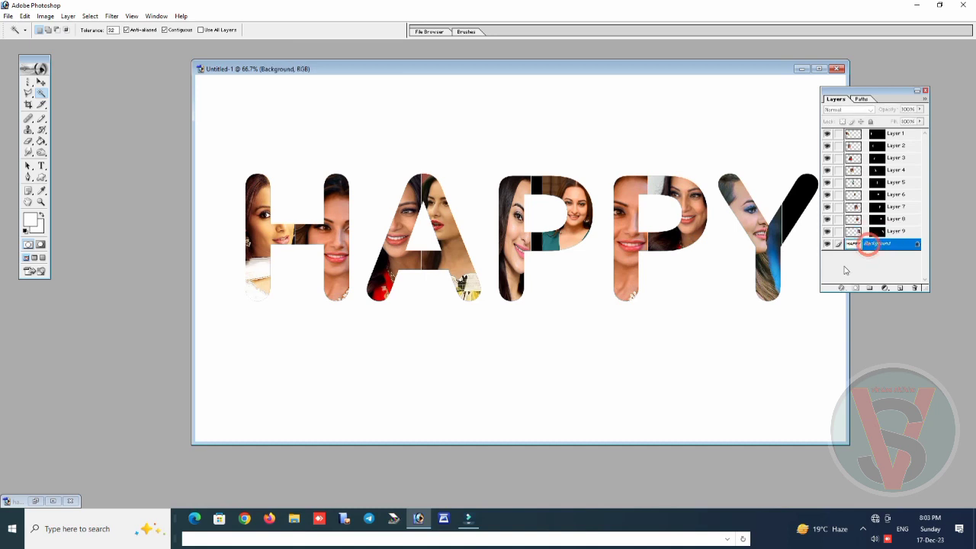
{"action": "left_click", "coordinate": [802, 200]}
{"action": "key", "text": "ctrl+o"}
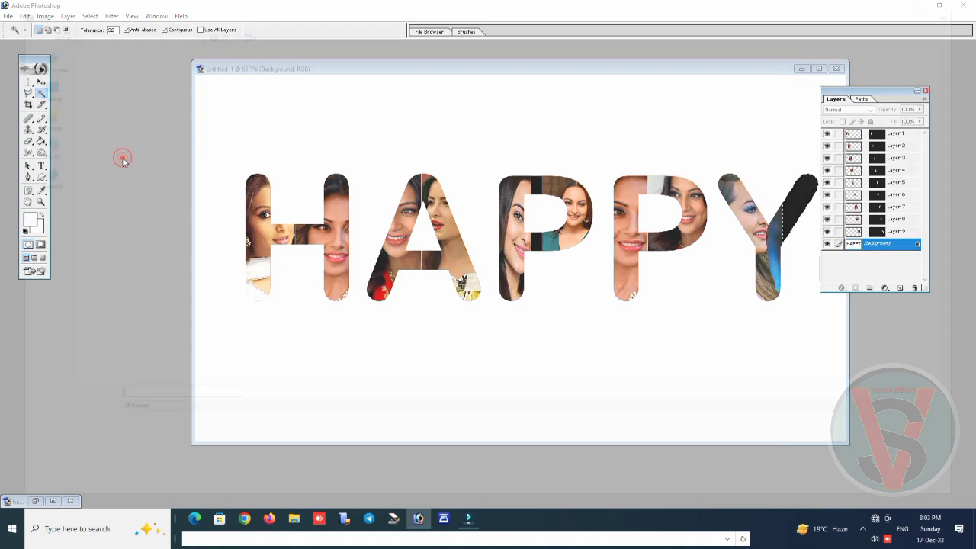
{"action": "double_click", "coordinate": [192, 68]}
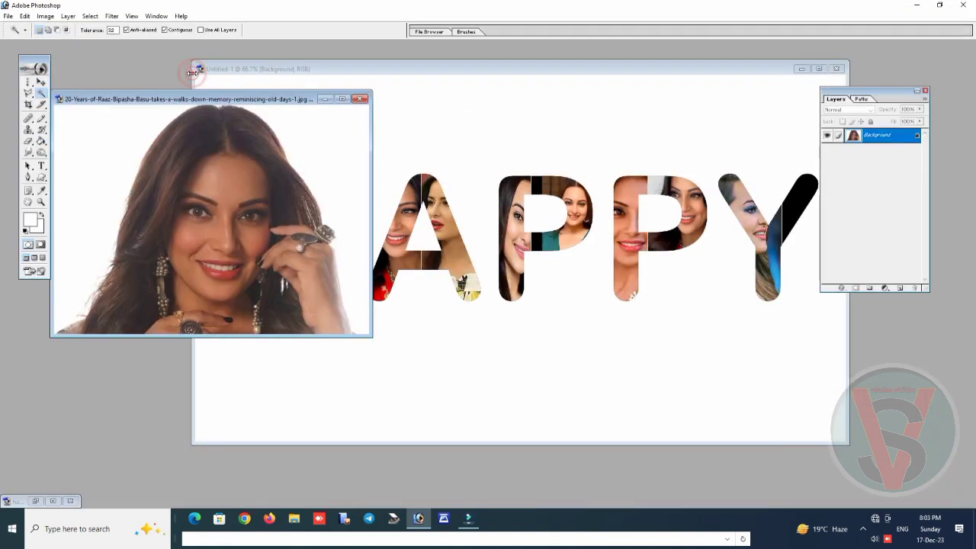
{"action": "key", "text": "ctrl+a"}
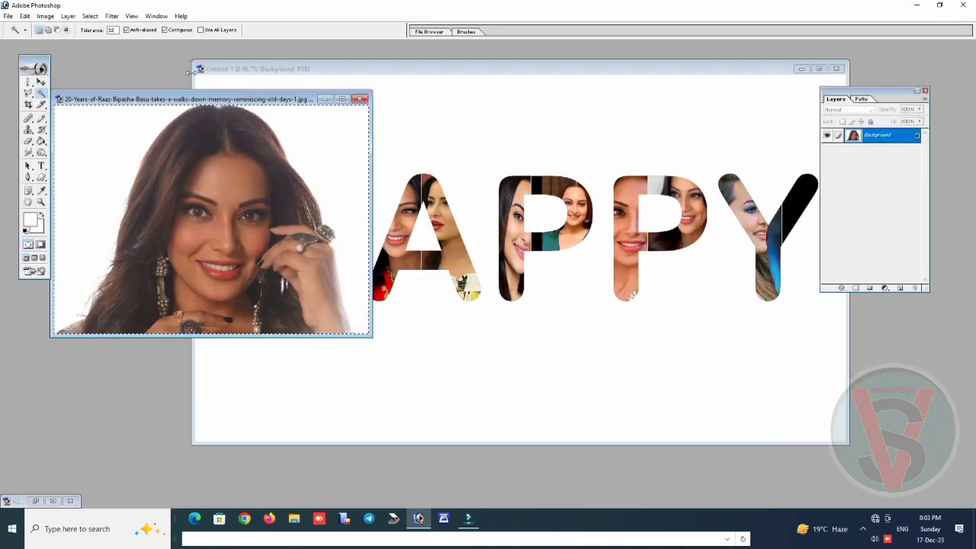
{"action": "key", "text": "ctrl+w"}
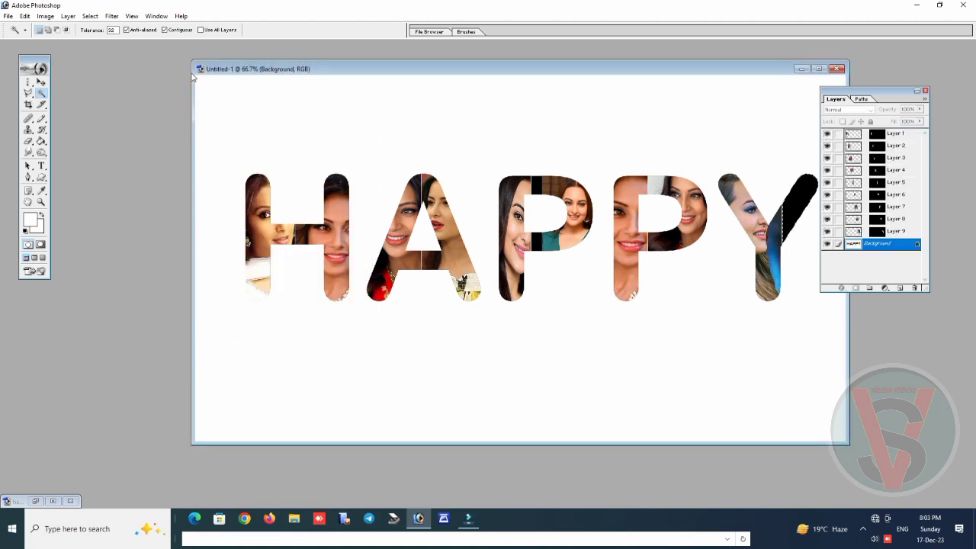
Paste the photo into the right half of the Y and scale it down so the face sits in the upper arm
{"action": "key", "text": "ctrl+shift+v"}
{"action": "key", "text": "ctrl+t"}
{"action": "left_click_drag", "start_coordinate": [732, 73], "coordinate": [640, 71]}
{"action": "left_click_drag", "start_coordinate": [543, 129], "coordinate": [653, 209]}
{"action": "left_click_drag", "start_coordinate": [715, 227], "coordinate": [711, 181]}
{"action": "key", "text": "Return"}
{"action": "key", "text": "w"}
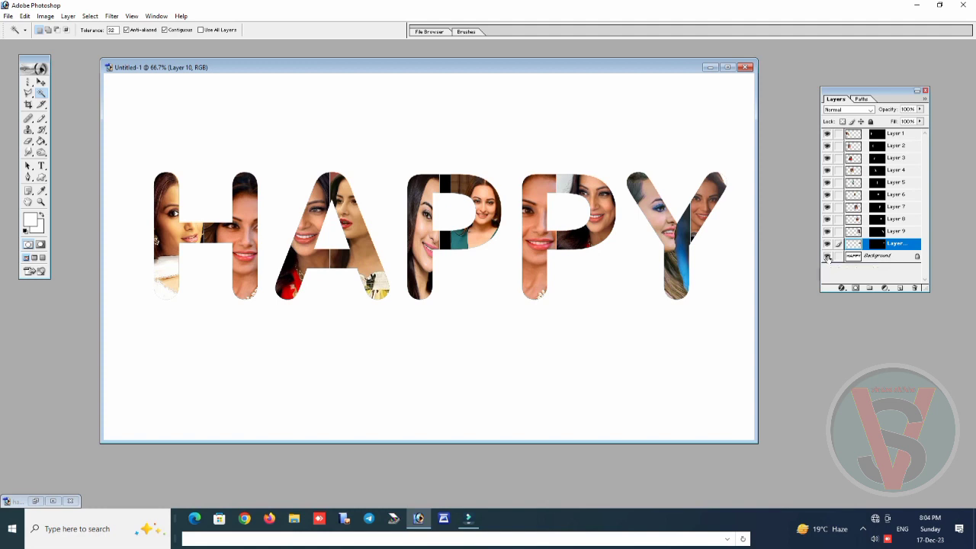
Hide the Background layer and merge all visible photo layers into one layer
{"action": "left_click", "coordinate": [827, 256]}
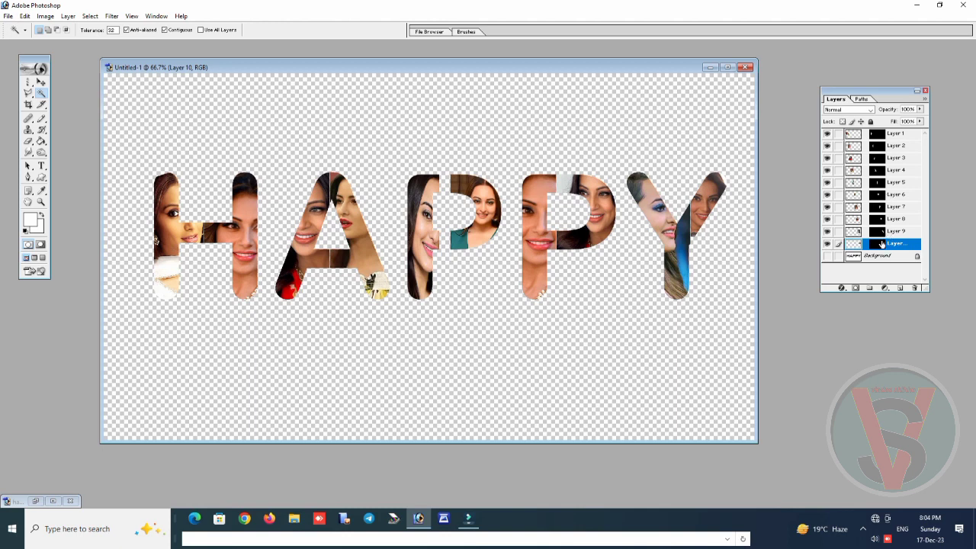
{"action": "left_click", "coordinate": [879, 232]}
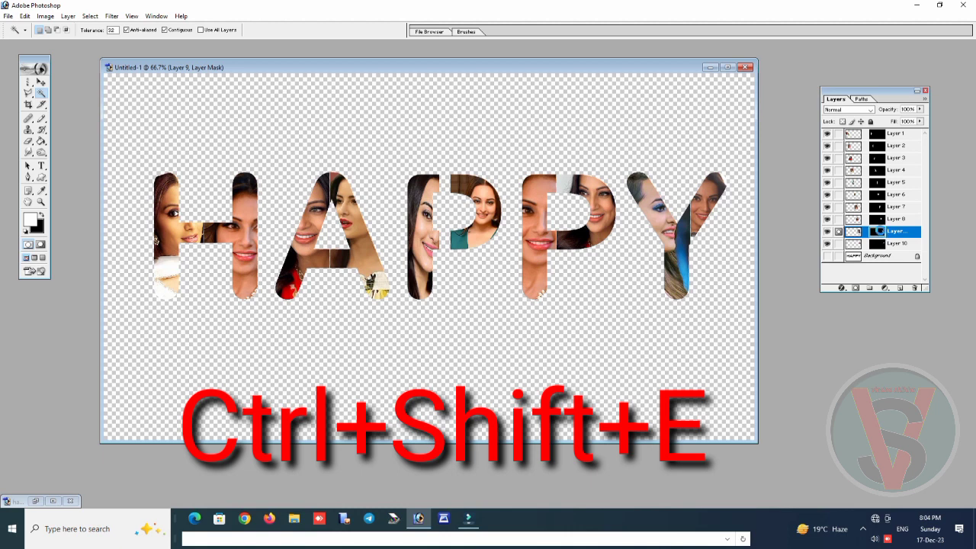
{"action": "key", "text": "ctrl+shift+e"}
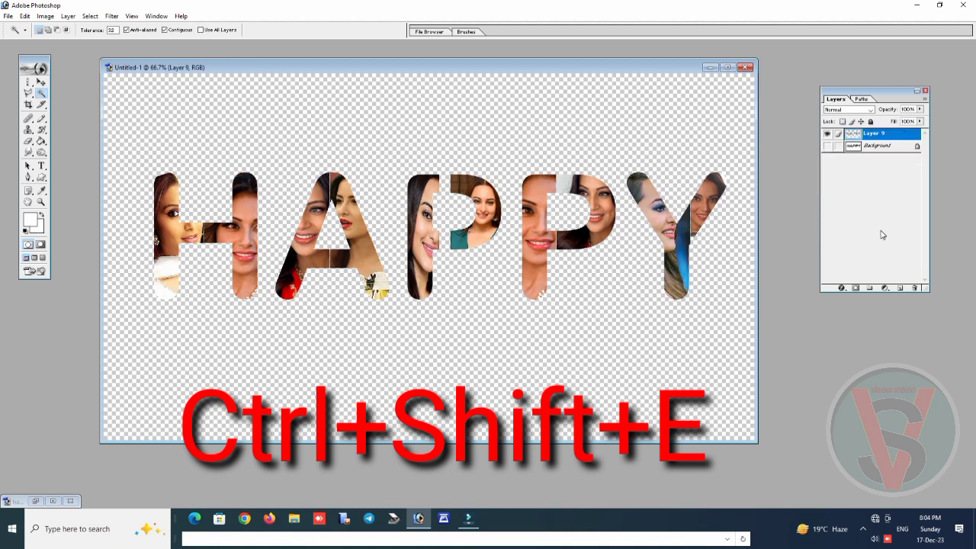
Compare the merged photo lettering with the Background layer shown and hidden, leaving the Background hidden
{"action": "left_click", "coordinate": [827, 145]}
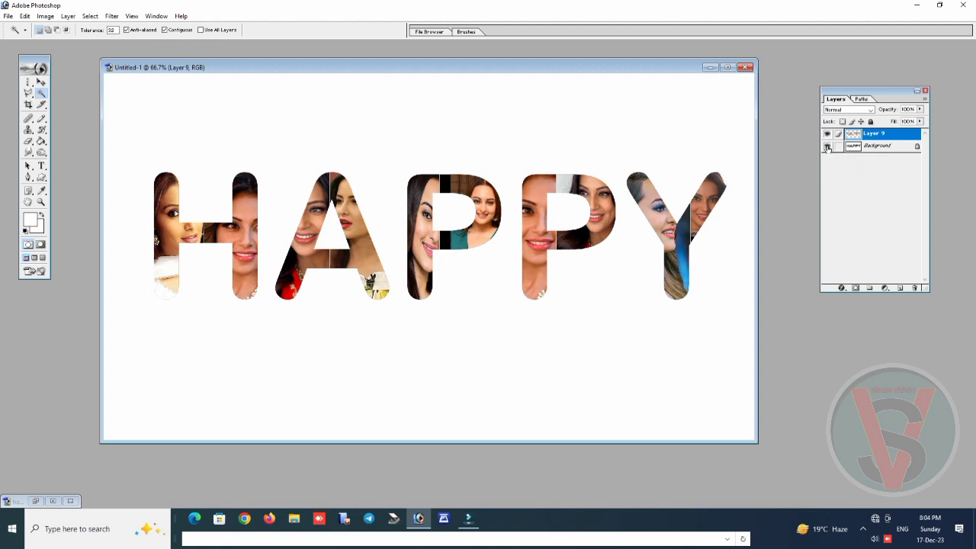
{"action": "left_click", "coordinate": [827, 145]}
{"action": "left_click", "coordinate": [827, 146]}
{"action": "left_click", "coordinate": [827, 147]}
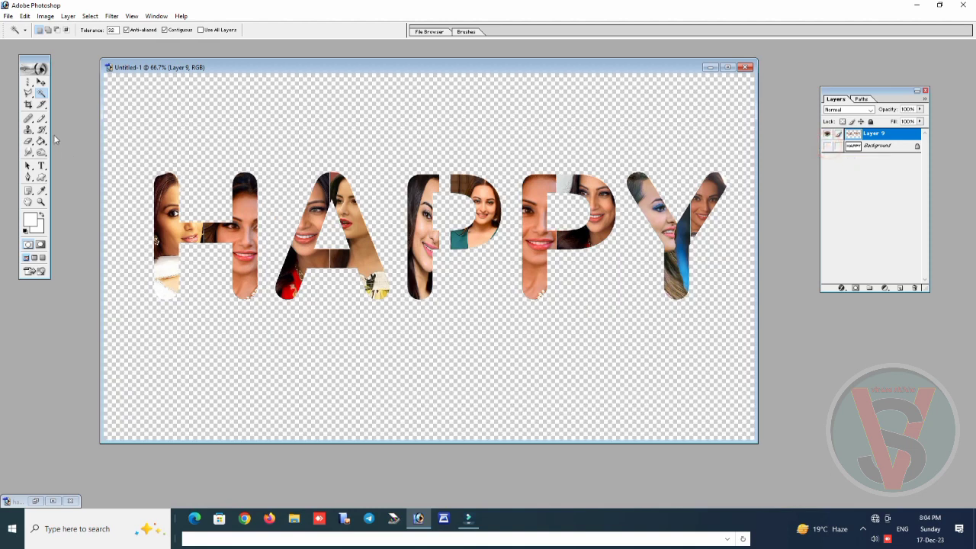
Move the merged HAPPY lettering to the upper part of the canvas and scale it proportionally to about 101.4%
{"action": "left_click", "coordinate": [40, 83]}
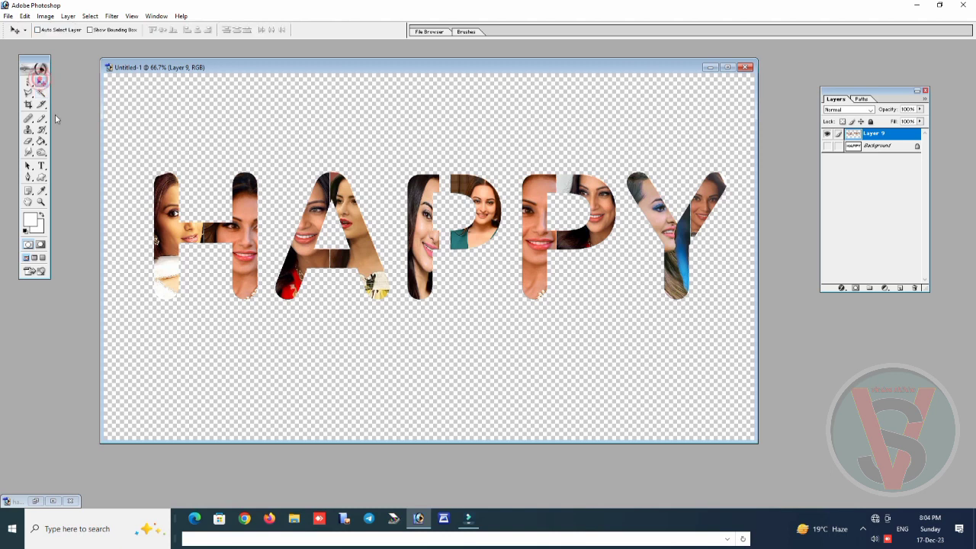
{"action": "right_click", "coordinate": [361, 226]}
{"action": "left_click", "coordinate": [361, 226]}
{"action": "left_click_drag", "start_coordinate": [361, 225], "coordinate": [340, 174]}
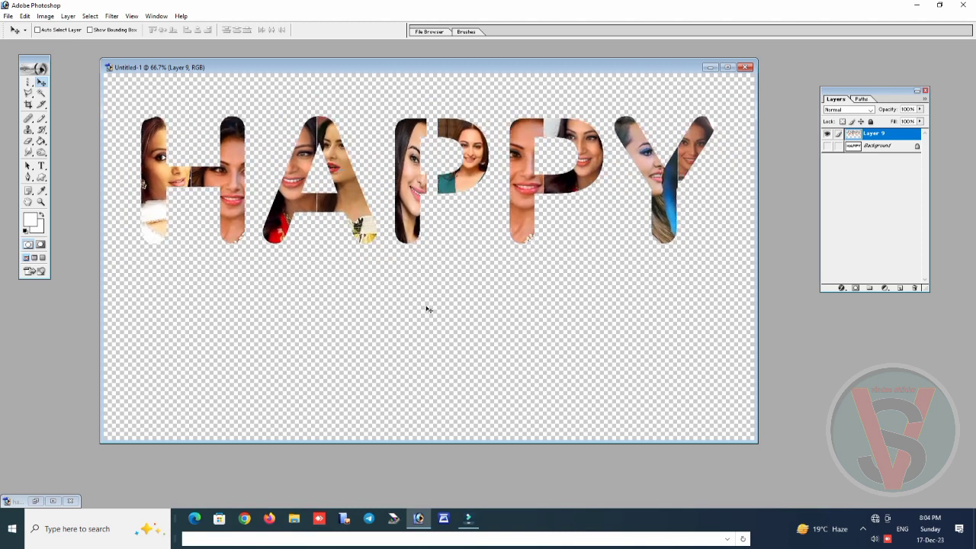
{"action": "key", "text": "ctrl+t"}
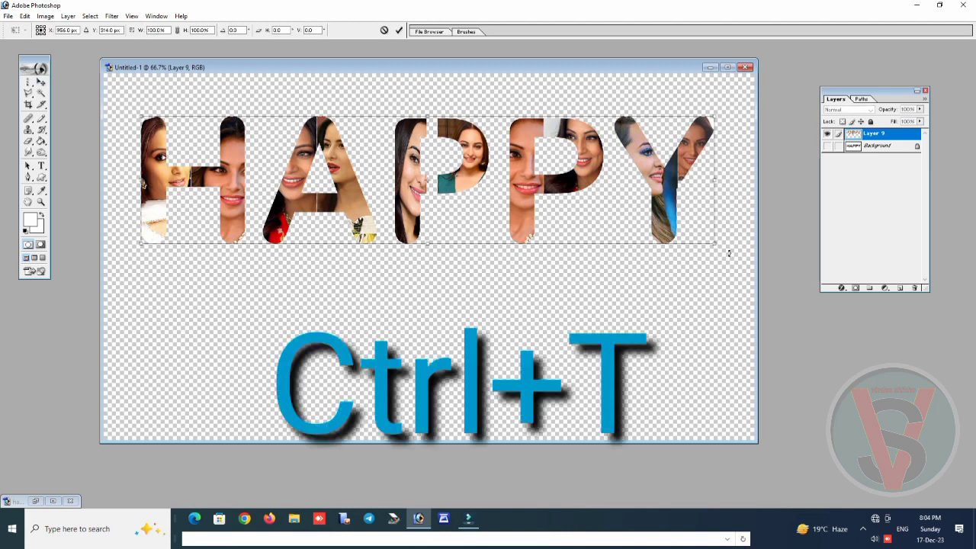
{"action": "left_click_drag", "start_coordinate": [714, 243], "coordinate": [708, 304]}
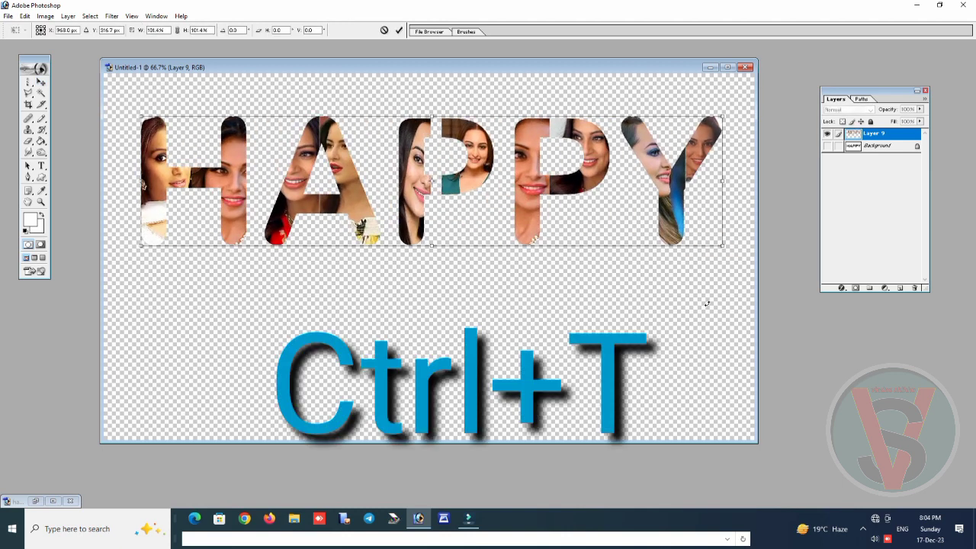
{"action": "key", "text": "Return"}
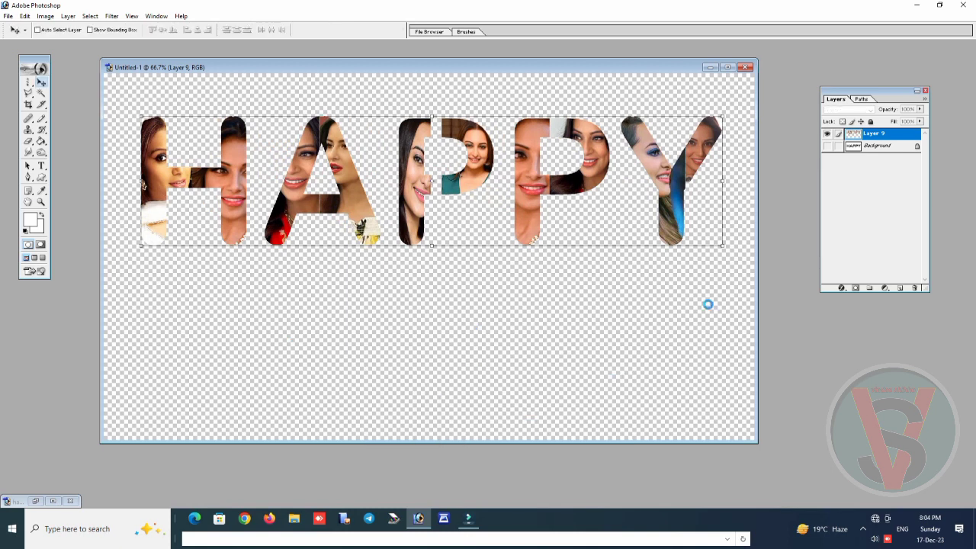